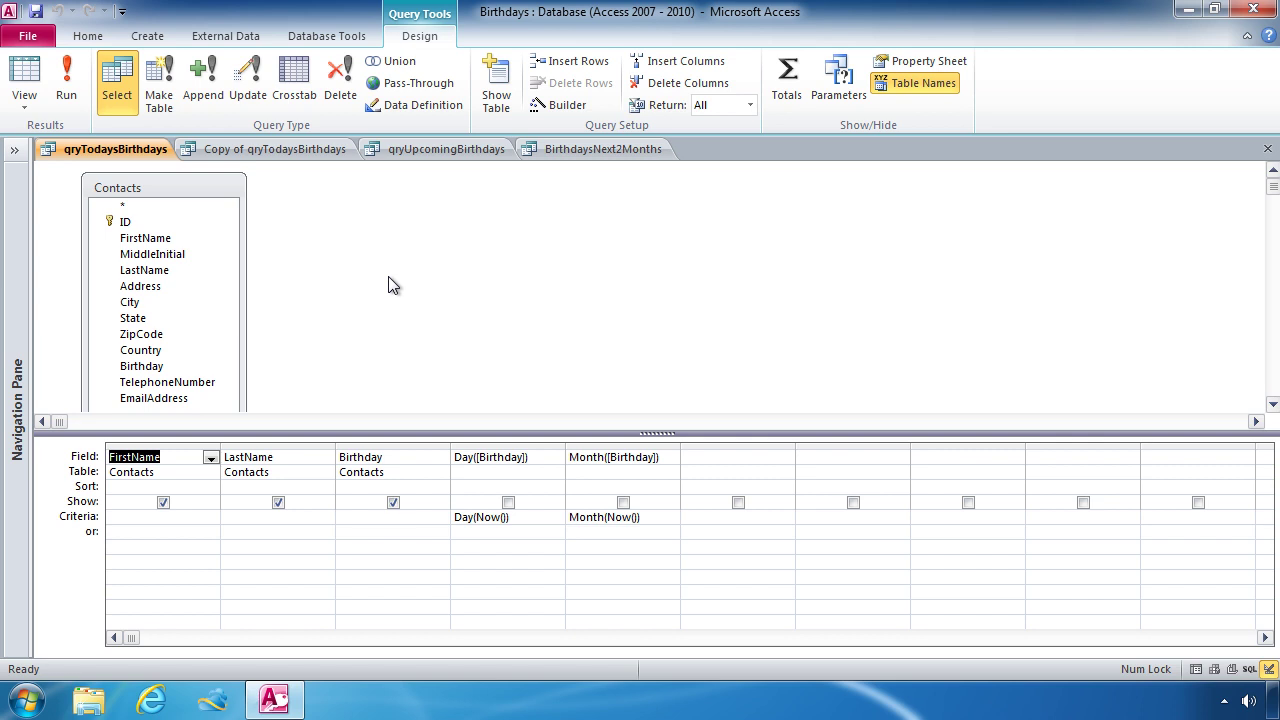
Step: Run qryTodaysBirthdays, then return to its design to review the Day and Month field expressions
left_click(67, 80)
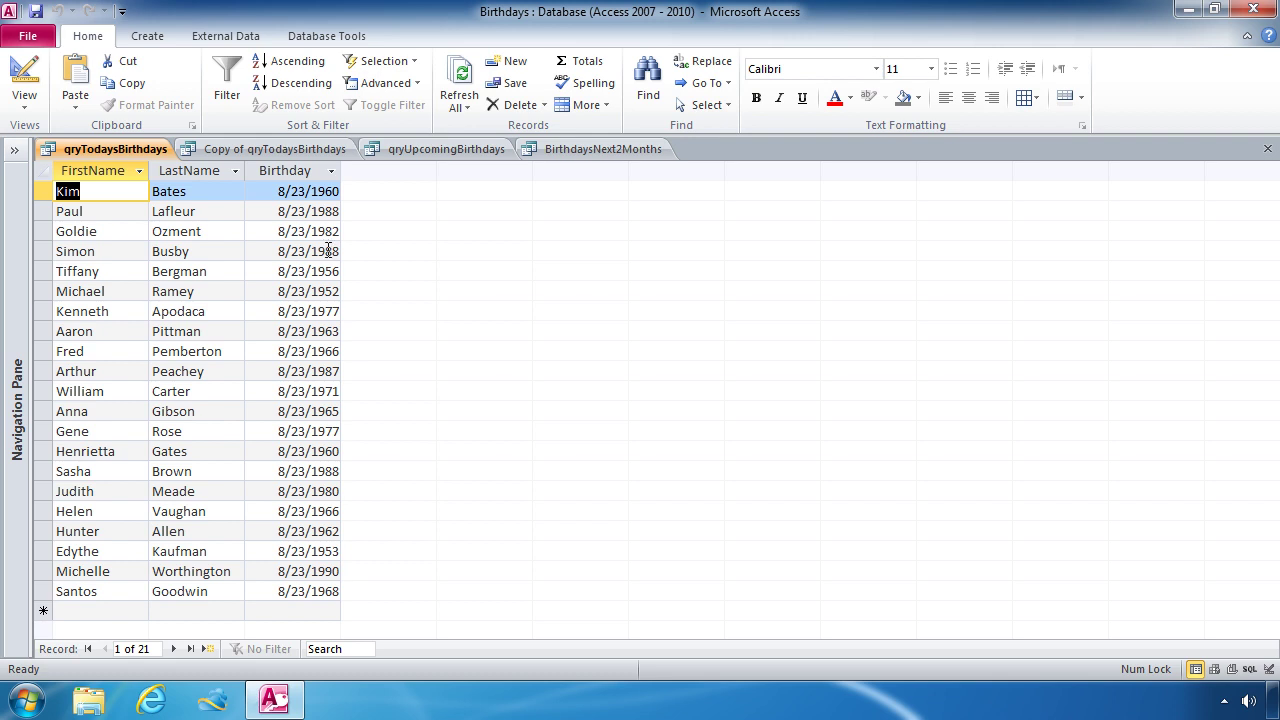
left_click(24, 80)
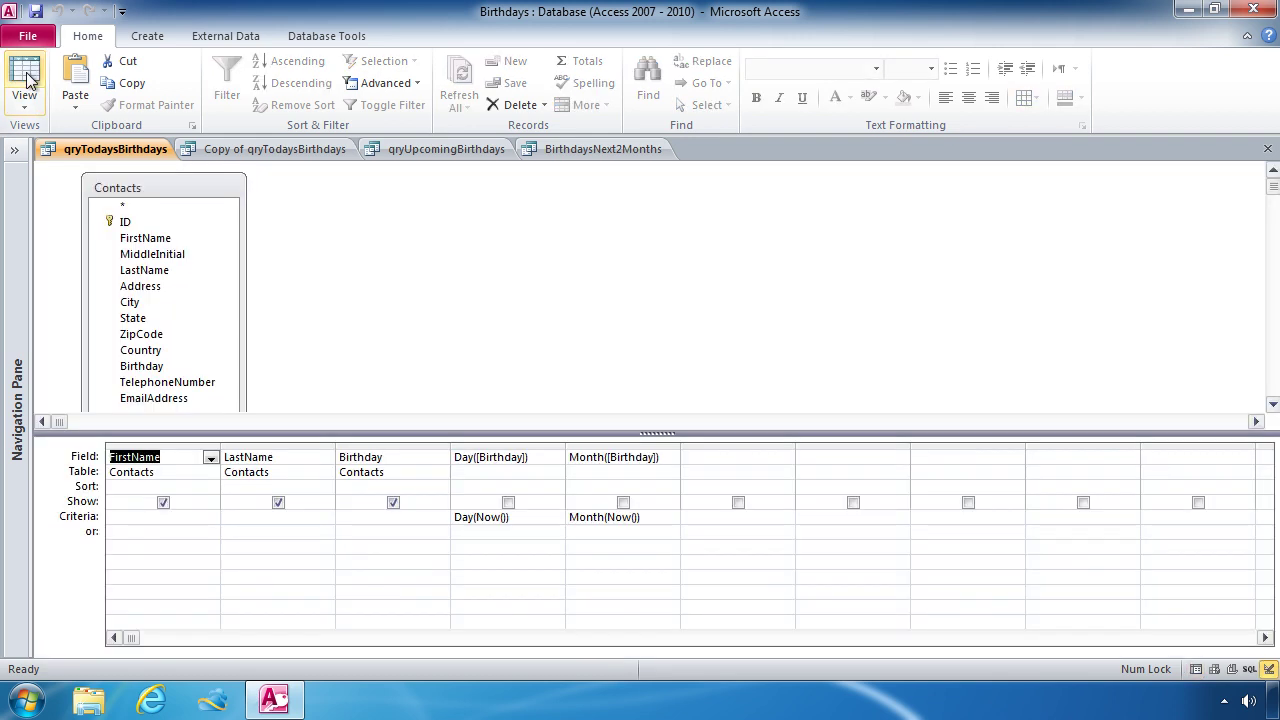
left_click(533, 460)
left_click(626, 457)
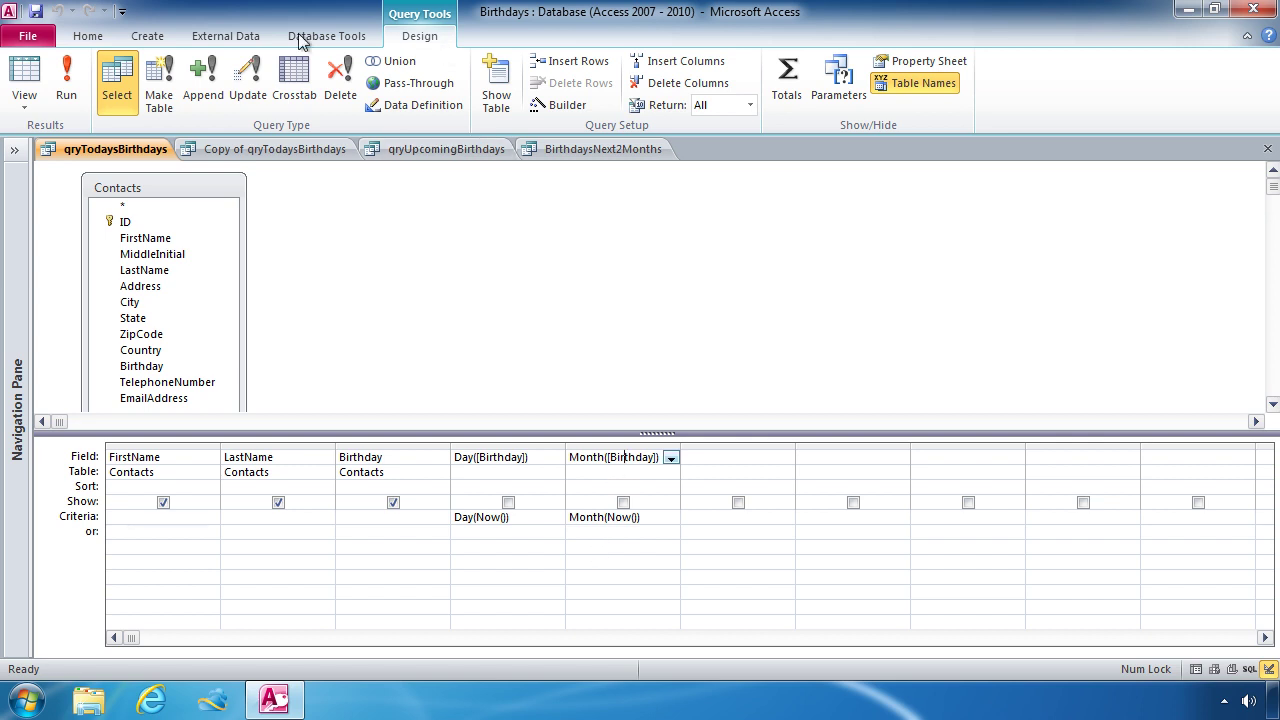
Step: Run Copy of qryTodaysBirthdays and scroll its 2,582 contacts with August-to-October birthdays
left_click(287, 155)
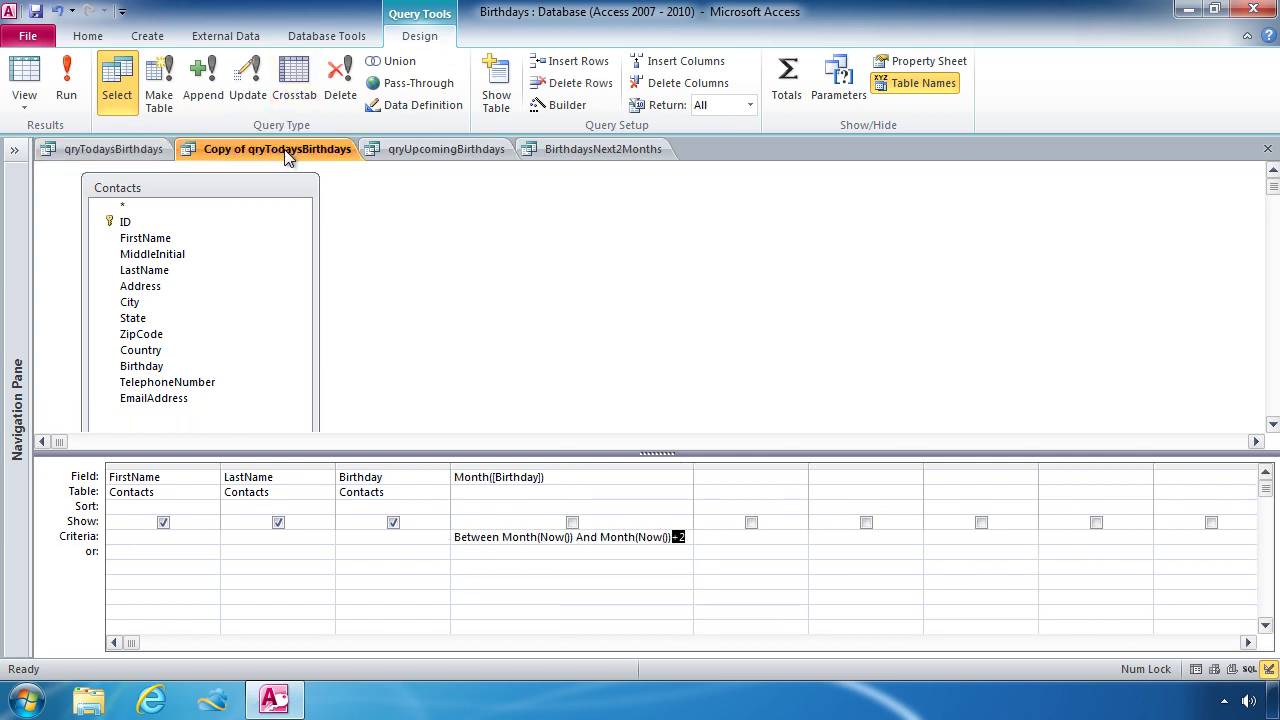
left_click(687, 538)
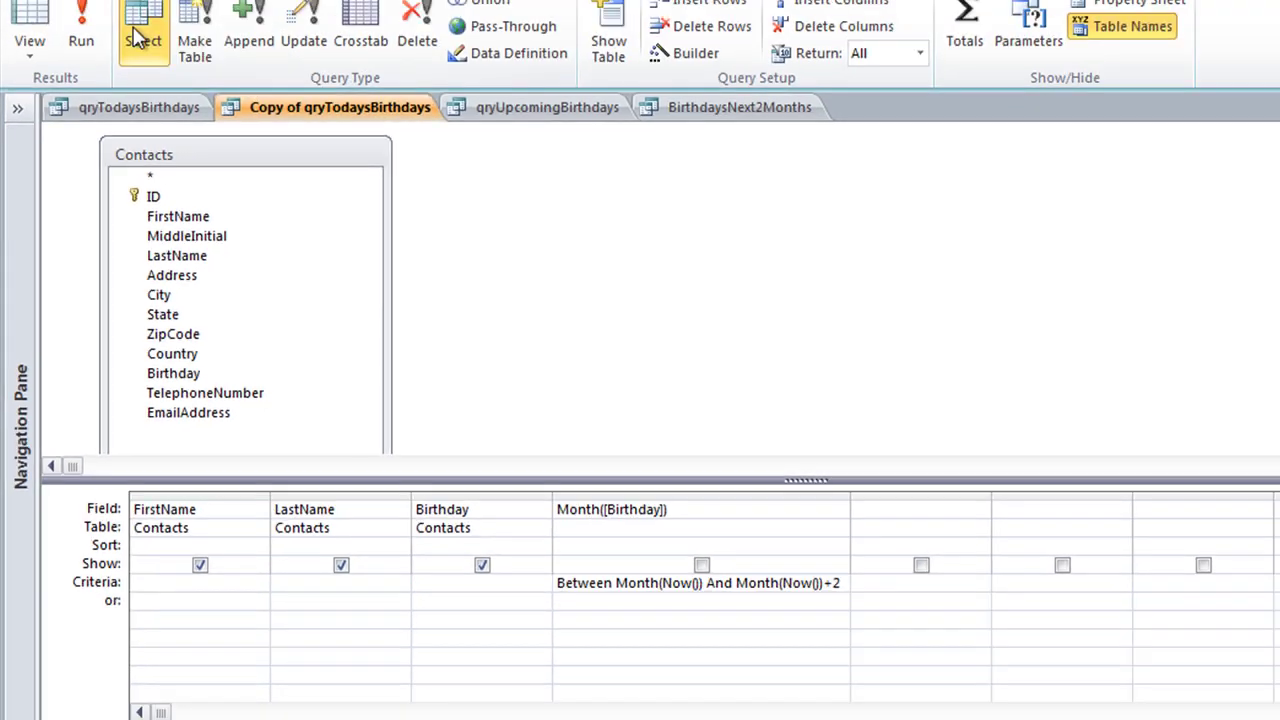
left_click(75, 85)
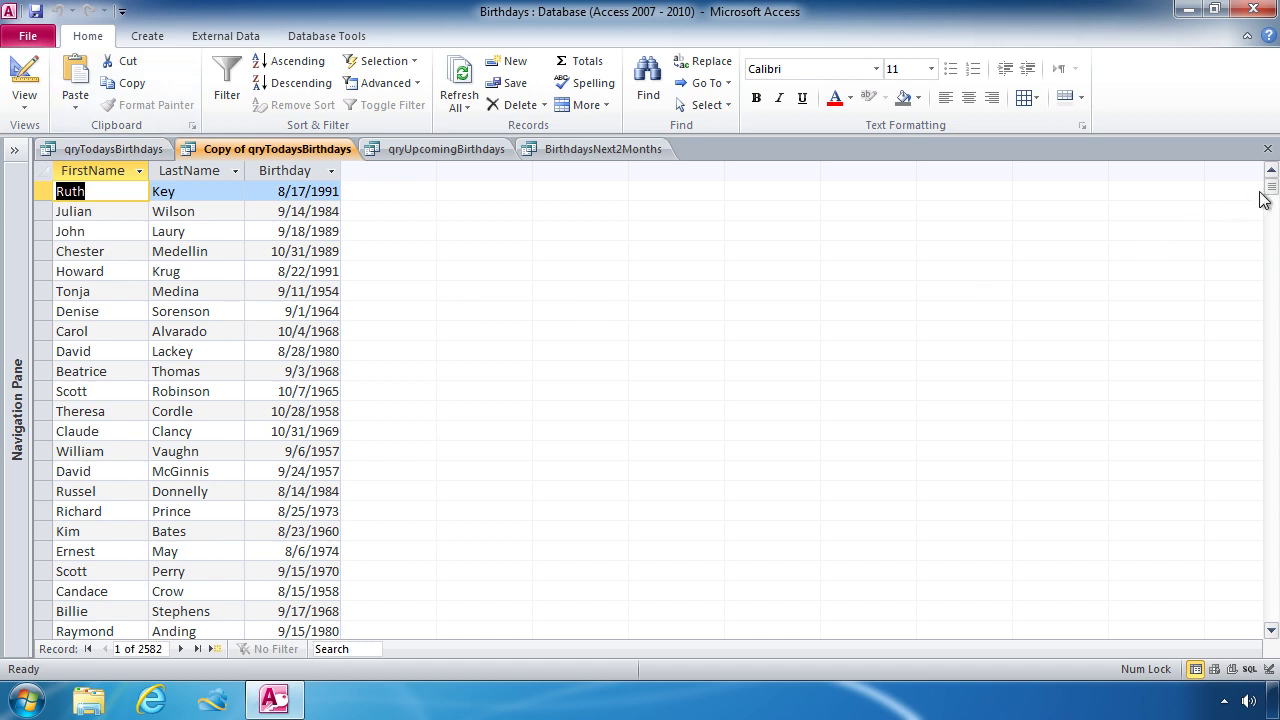
left_click_drag(1271, 188, 1273, 228)
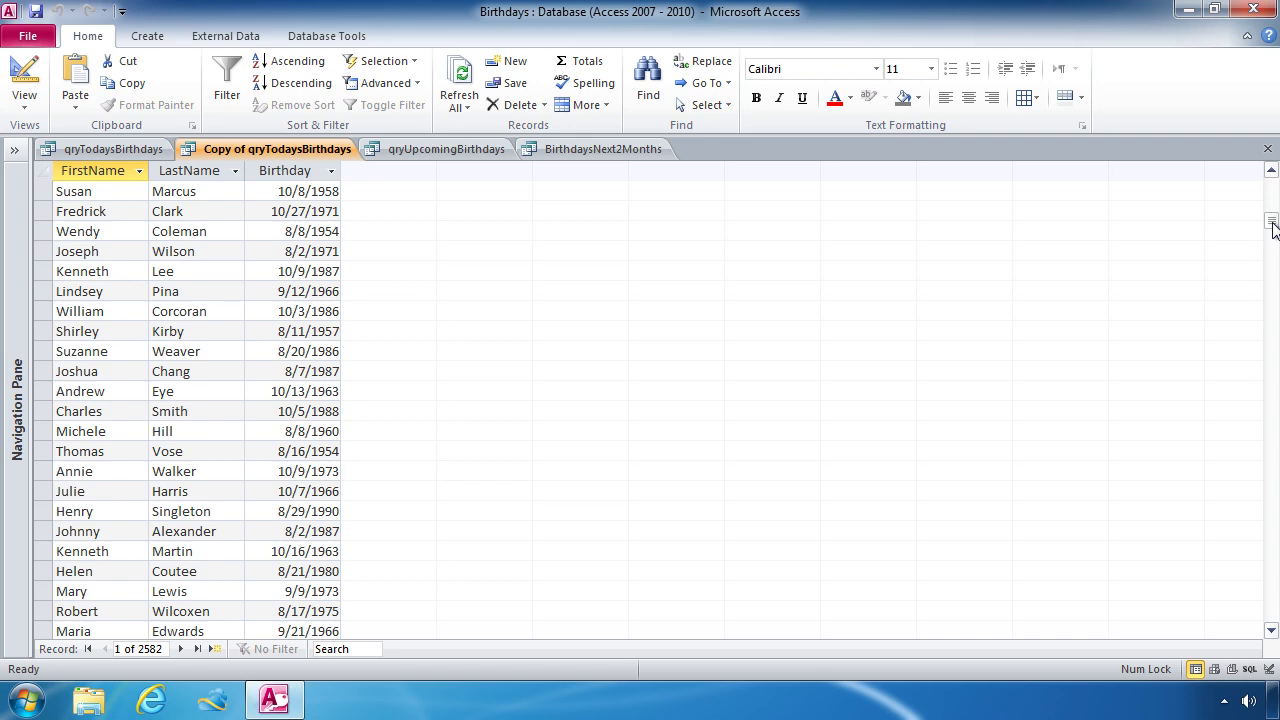
left_click_drag(1273, 228, 1273, 257)
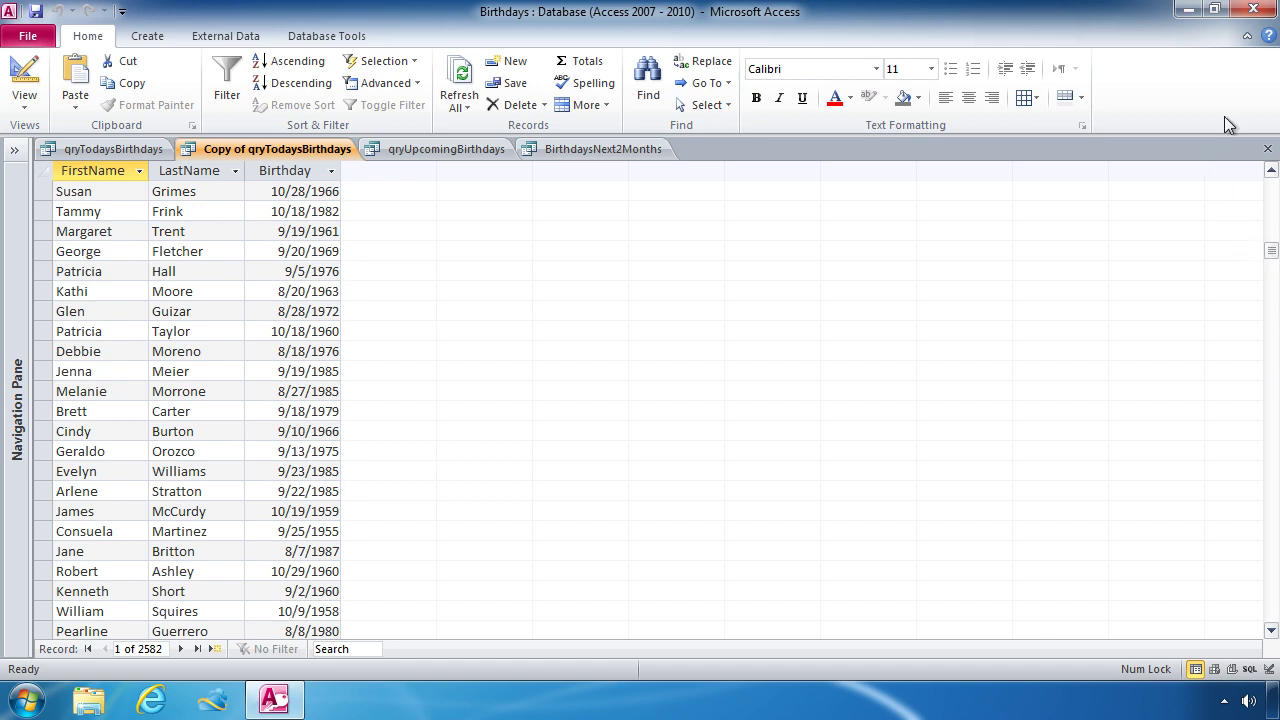
Step: Set the Windows system date to Sunday, December 23, 2012, then return to the copy query's design
left_click(1188, 10)
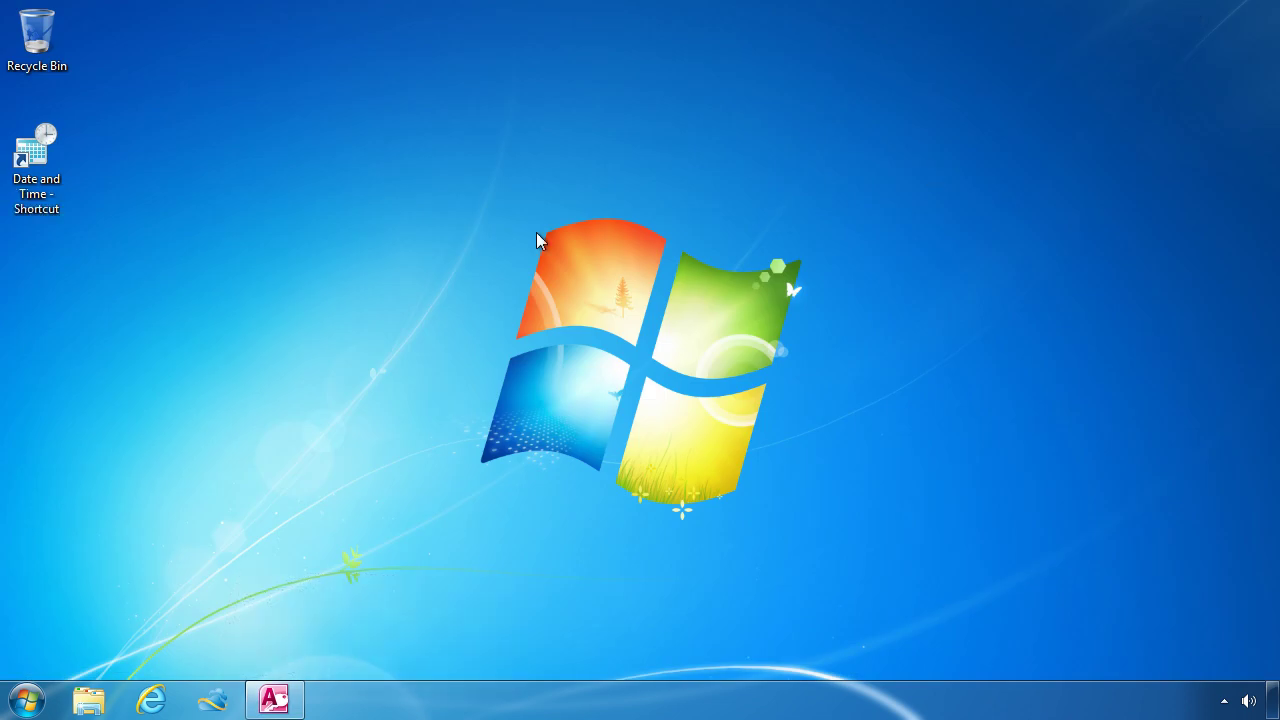
double_click(55, 167)
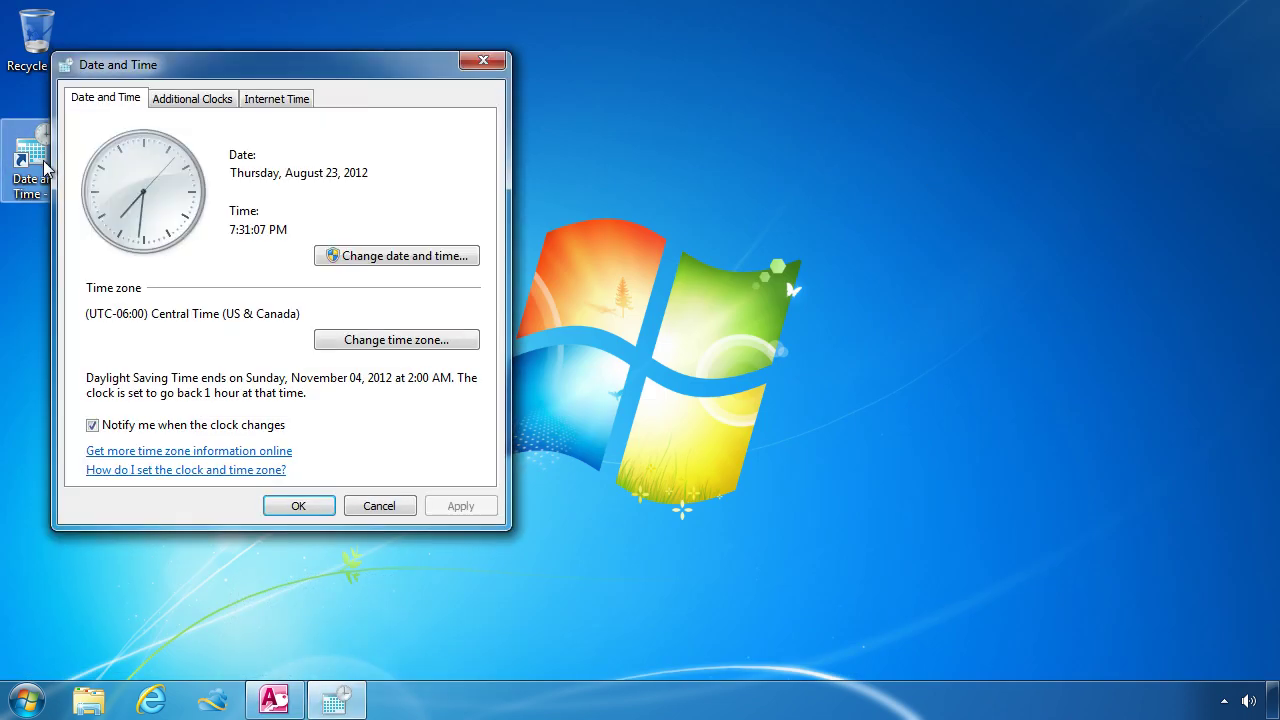
left_click(383, 256)
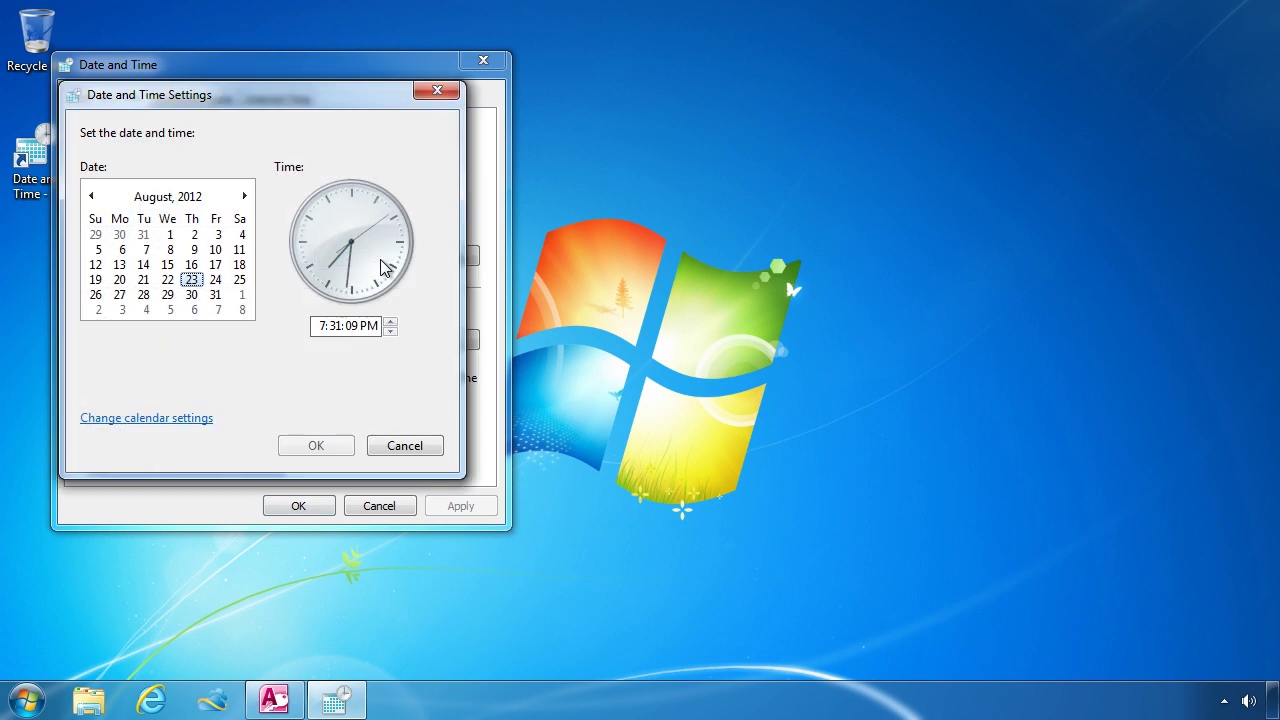
left_click(243, 197)
left_click(243, 197)
left_click(95, 294)
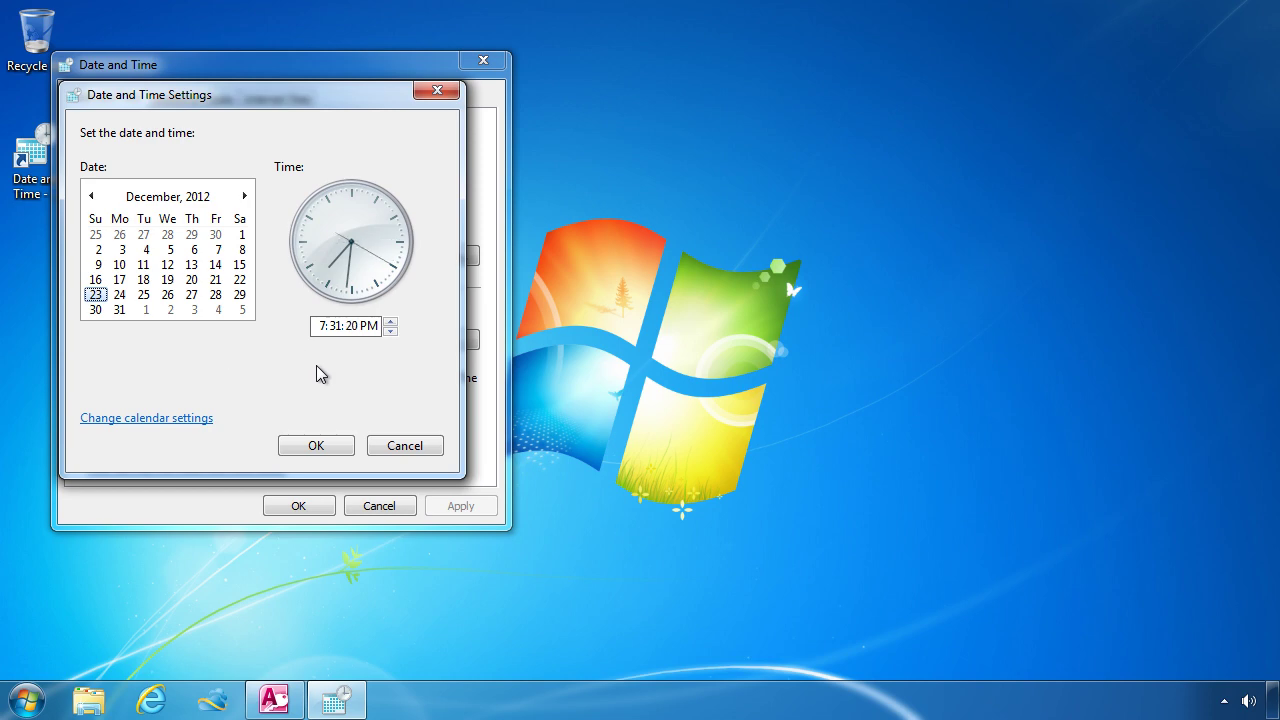
left_click(322, 444)
left_click(330, 500)
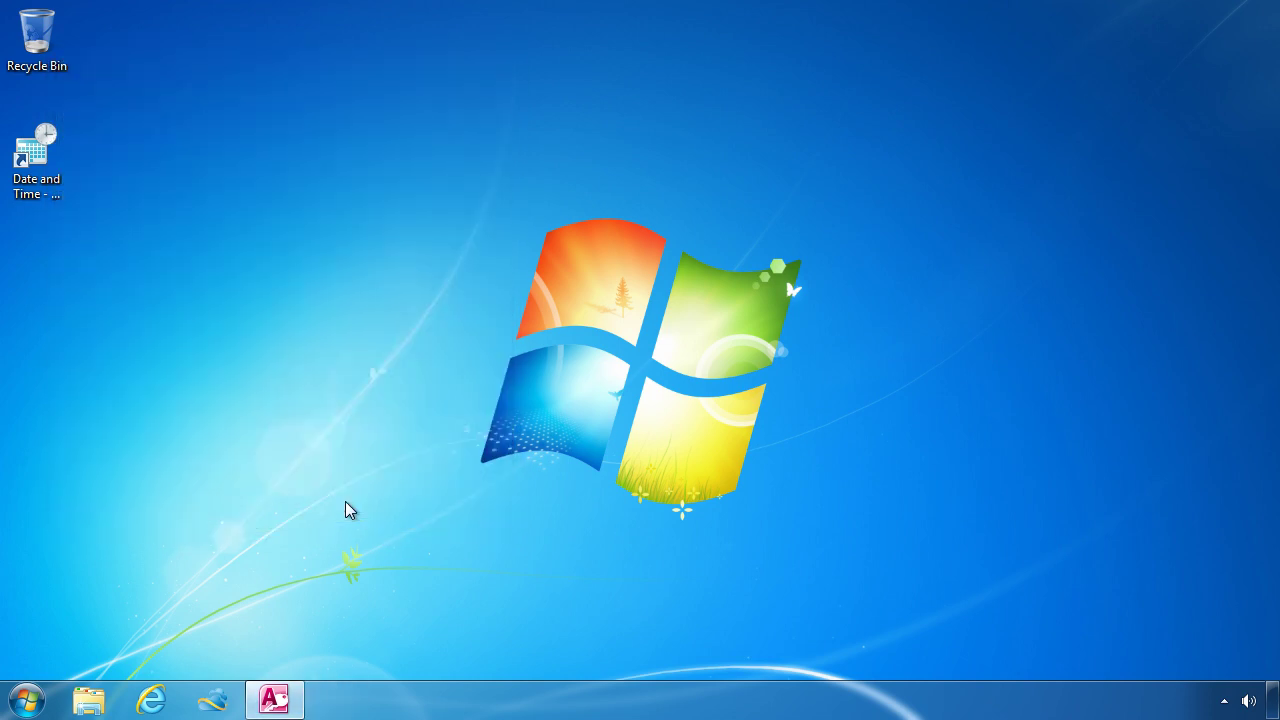
left_click(274, 700)
left_click(24, 80)
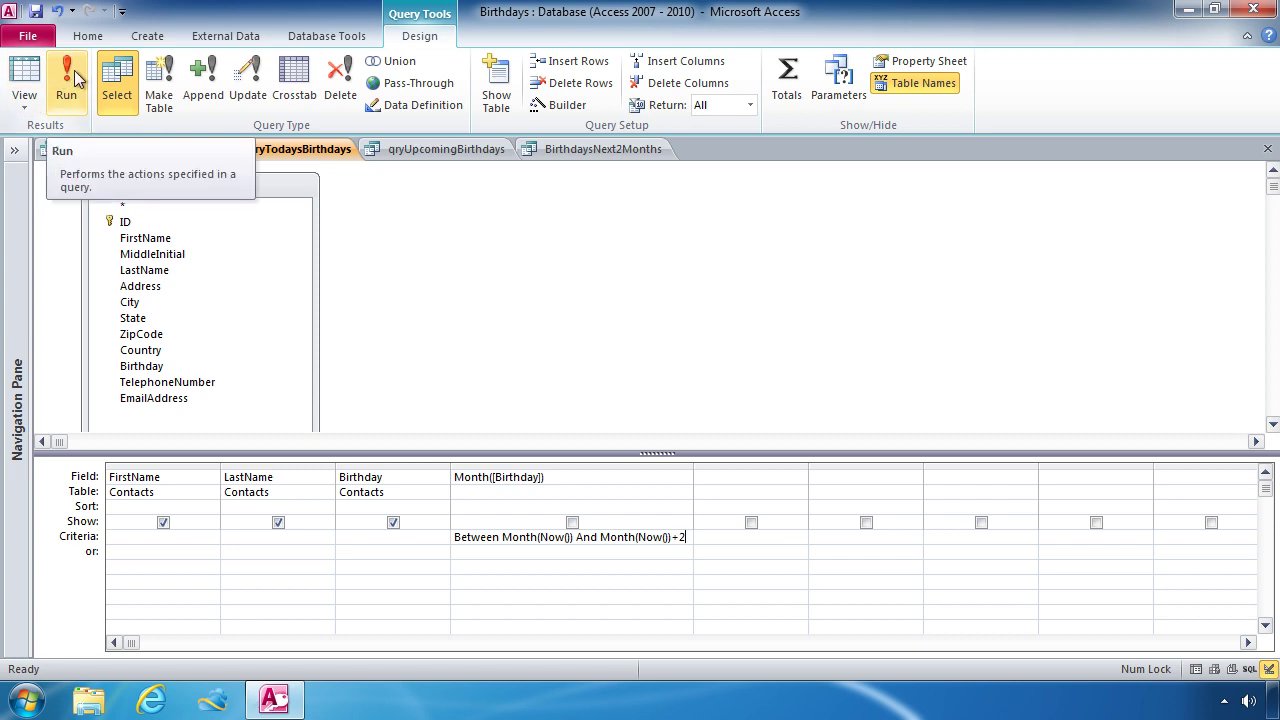
Step: Rerun the copy query and scroll its 848 December-birthday results
left_click(68, 80)
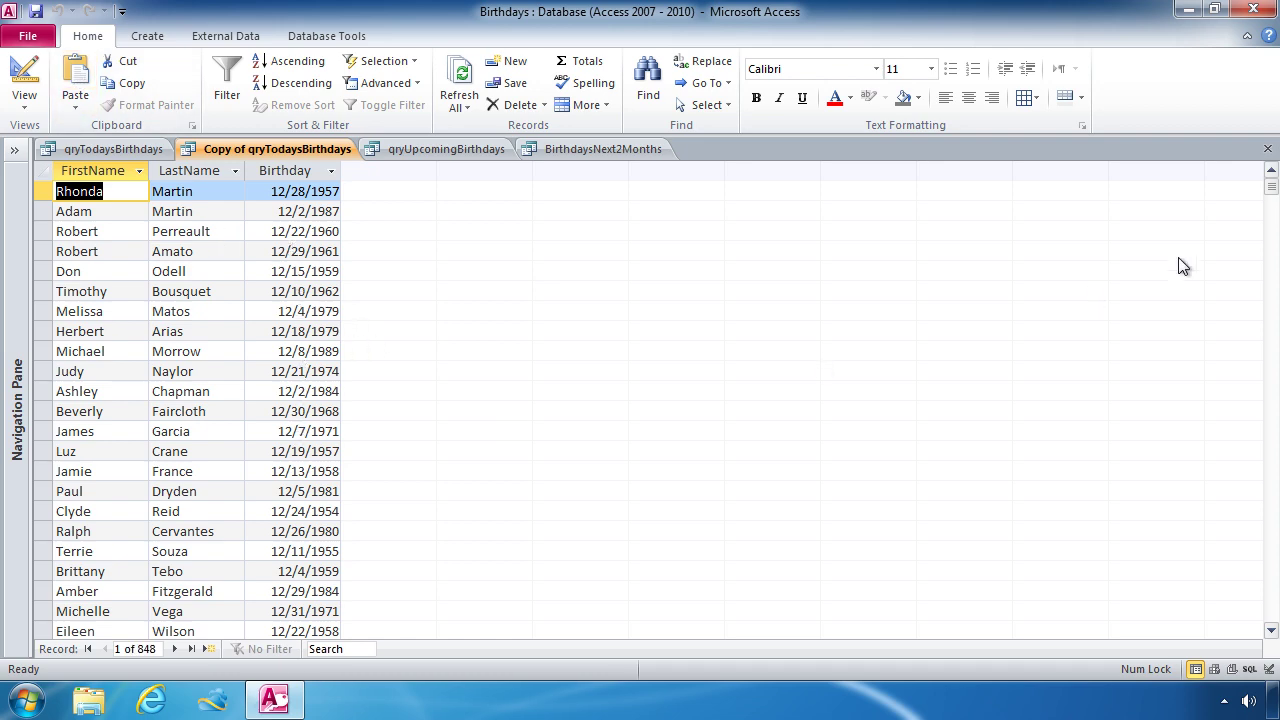
mouse_move(1268, 197)
left_mouse_down()
mouse_move(1268, 372)
mouse_move(1240, 444)
mouse_move(1240, 584)
left_mouse_up()
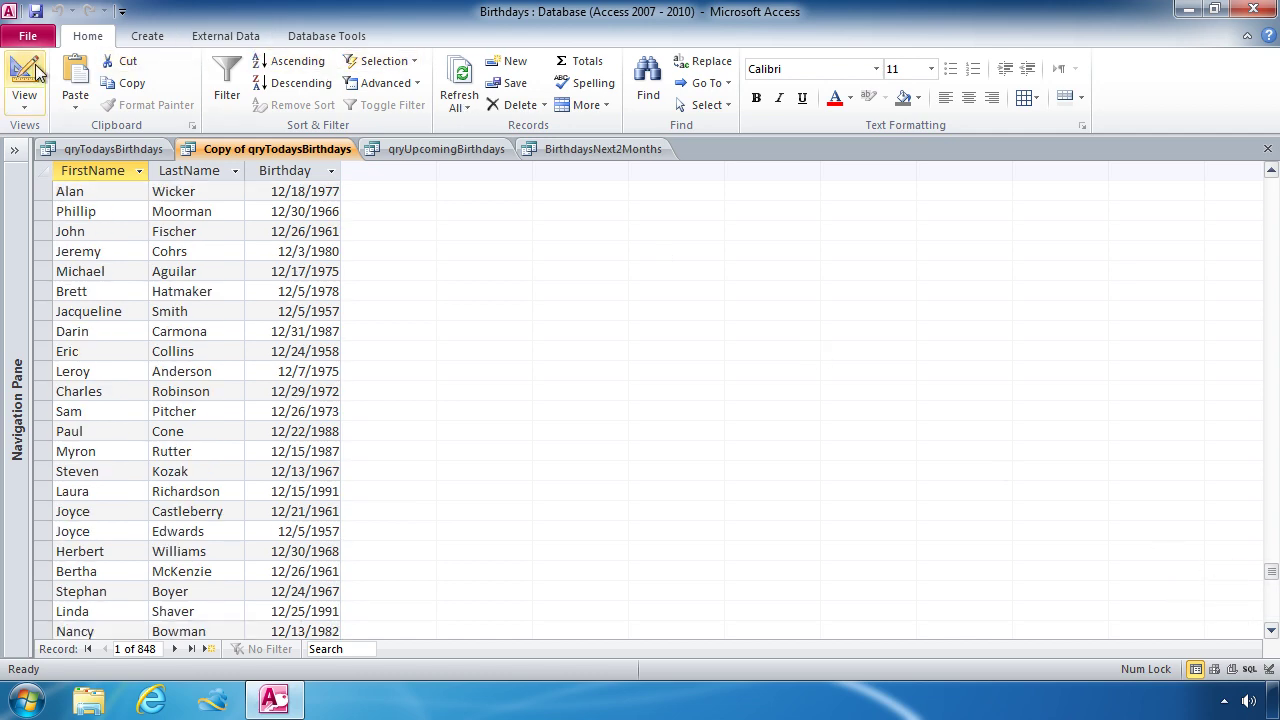
Step: Back in Design view, highlight each Month(Now()) and the +2 in the Between criteria
left_click(30, 72)
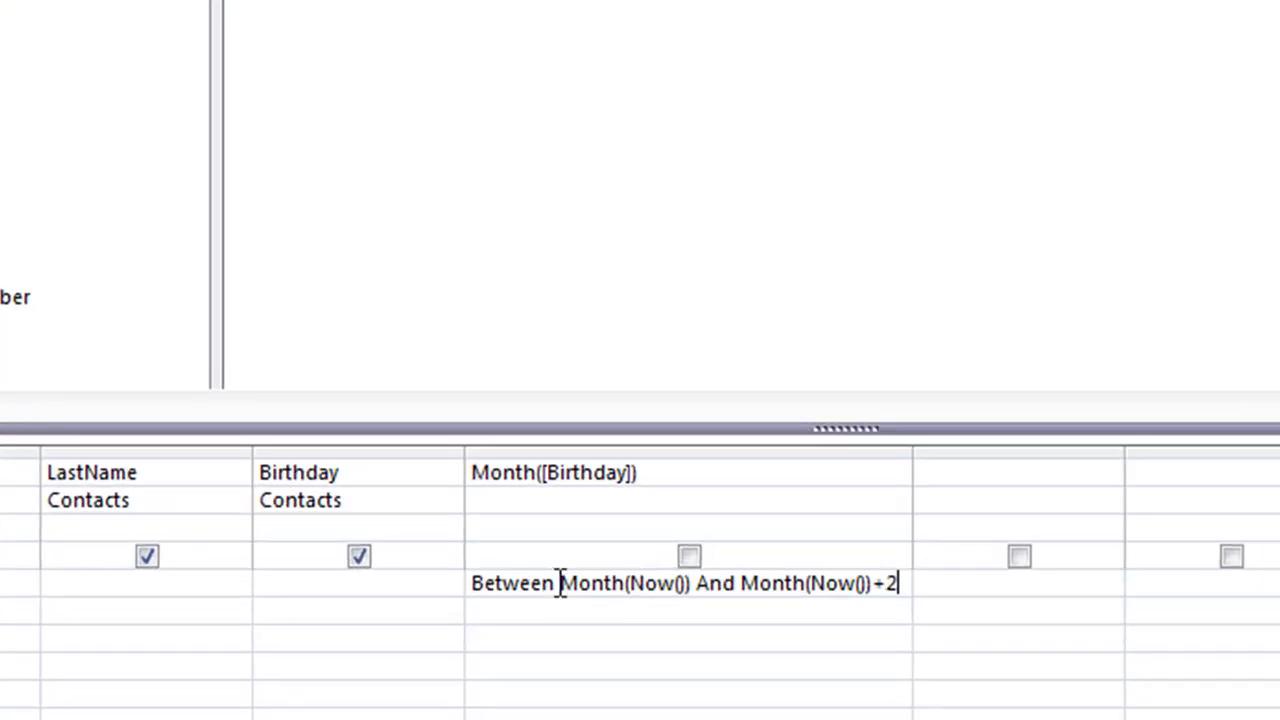
left_click_drag(502, 537, 532, 537)
left_click_drag(613, 580, 804, 583)
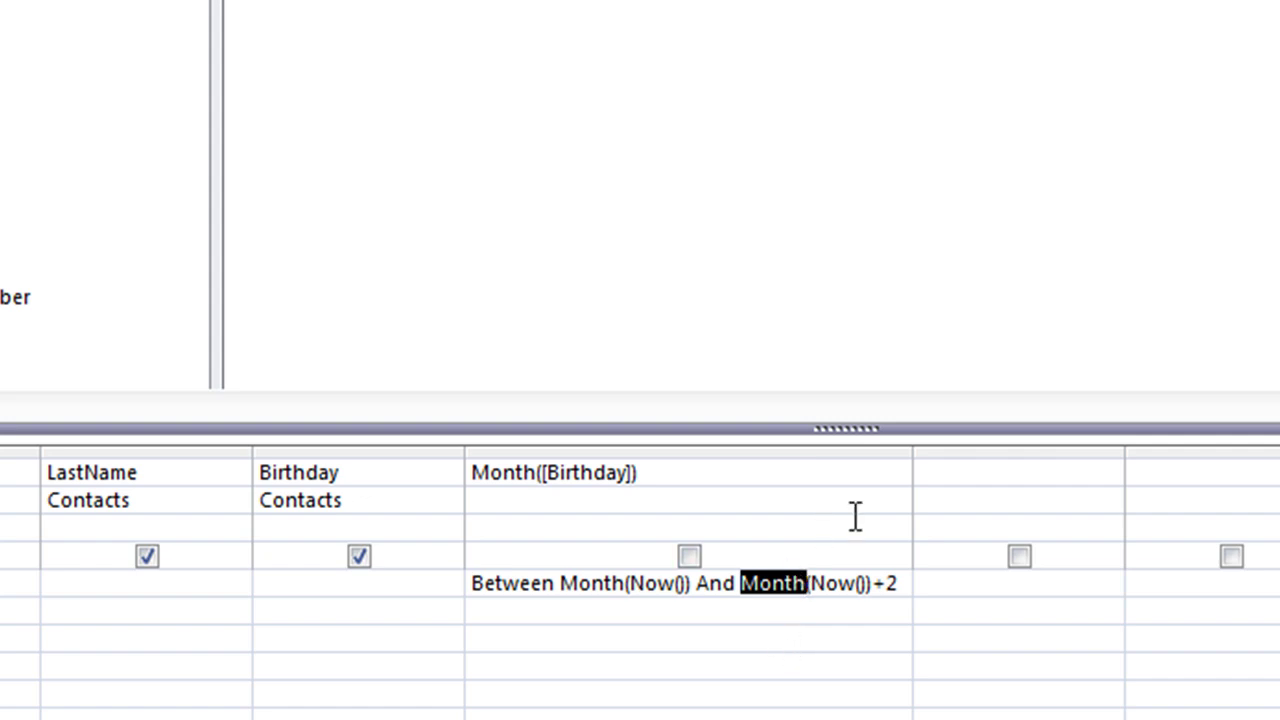
left_click(892, 583)
left_click_drag(892, 583, 873, 583)
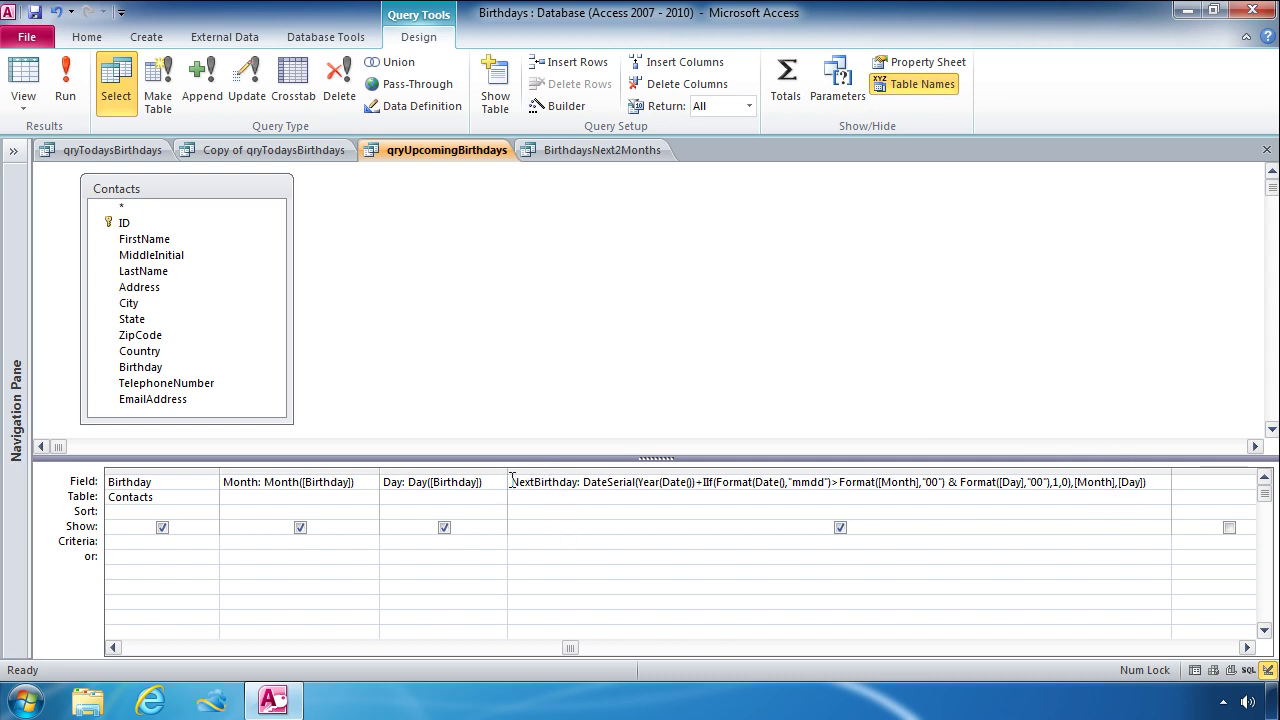
Step: Add a colon after the Day alias so the field reads Day: Day([Birthday])
left_click_drag(511, 482, 580, 482)
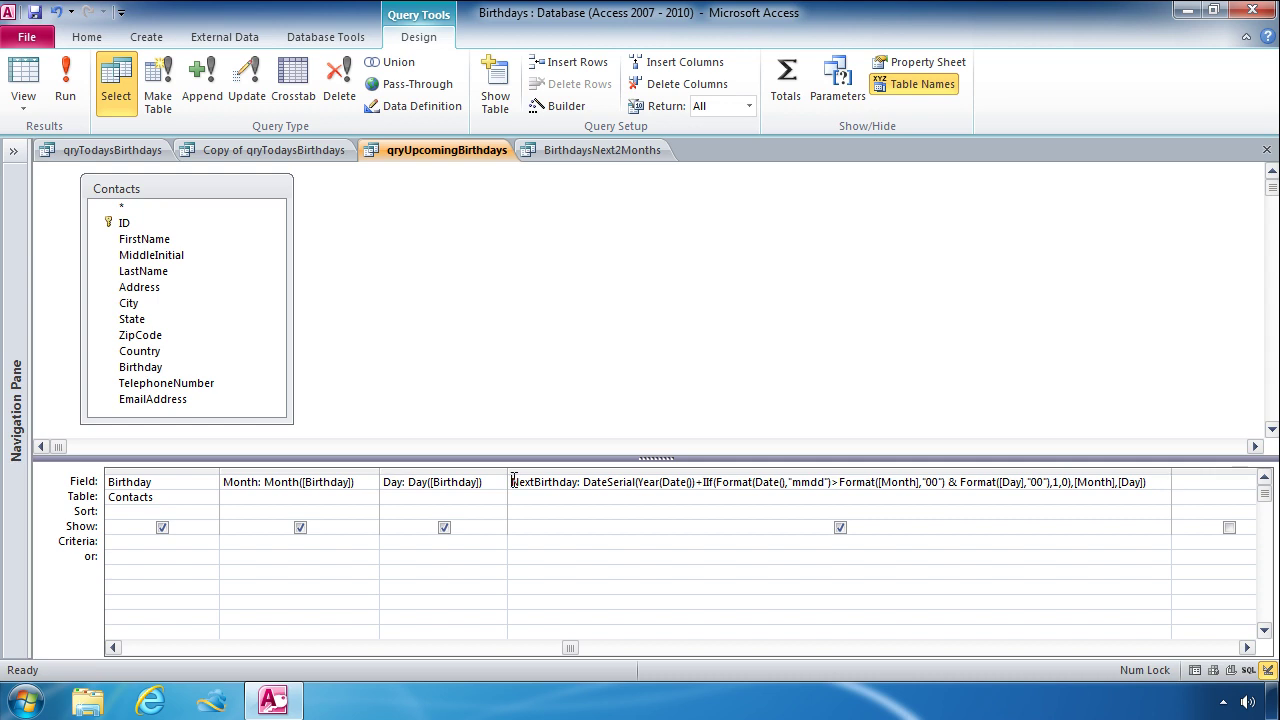
left_click(265, 482)
left_click(400, 481)
type(":")
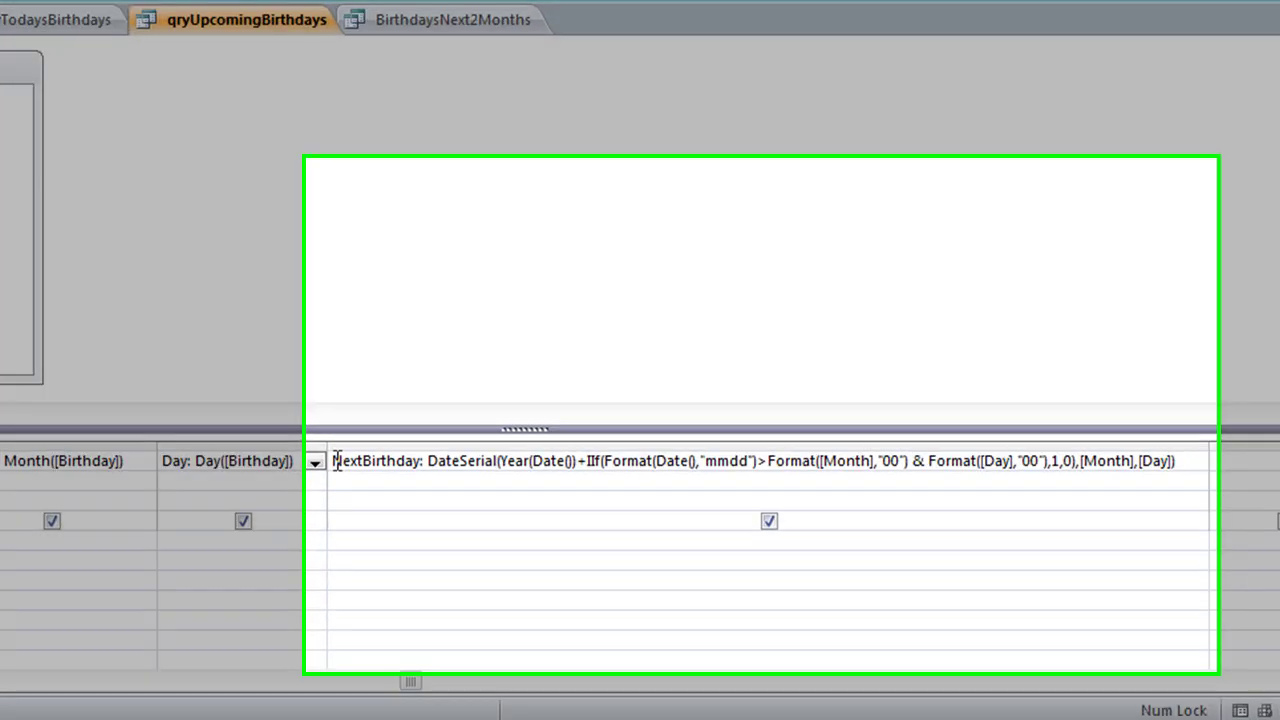
Step: Highlight the NextBirthday alias and its full DateSerial expression for review
left_click_drag(513, 483, 580, 484)
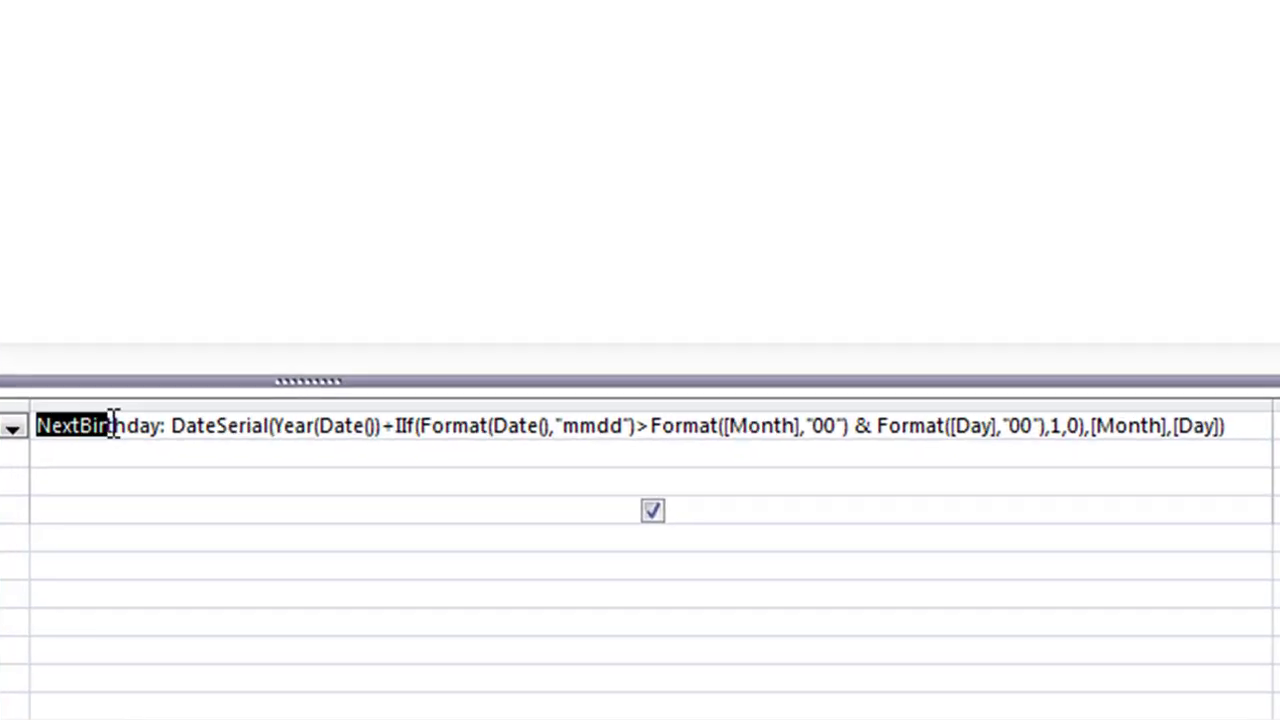
left_click(164, 430)
left_click_drag(170, 424, 1166, 472)
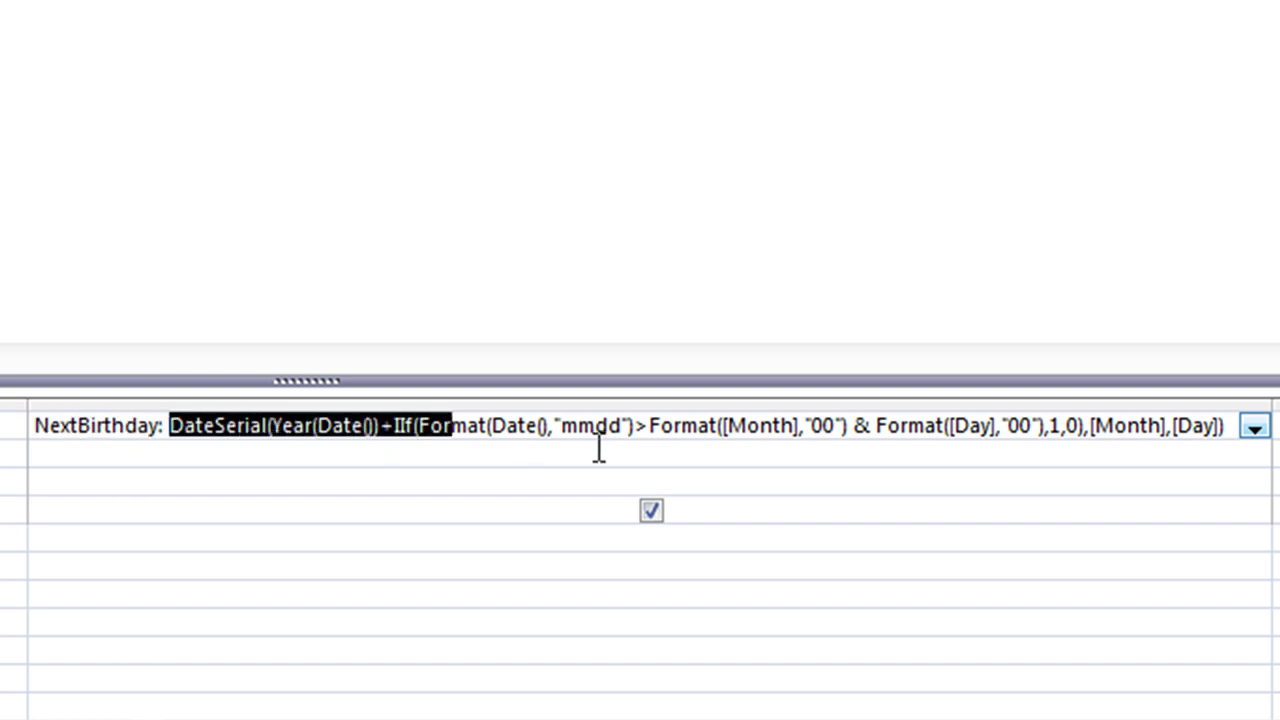
left_click(1164, 484)
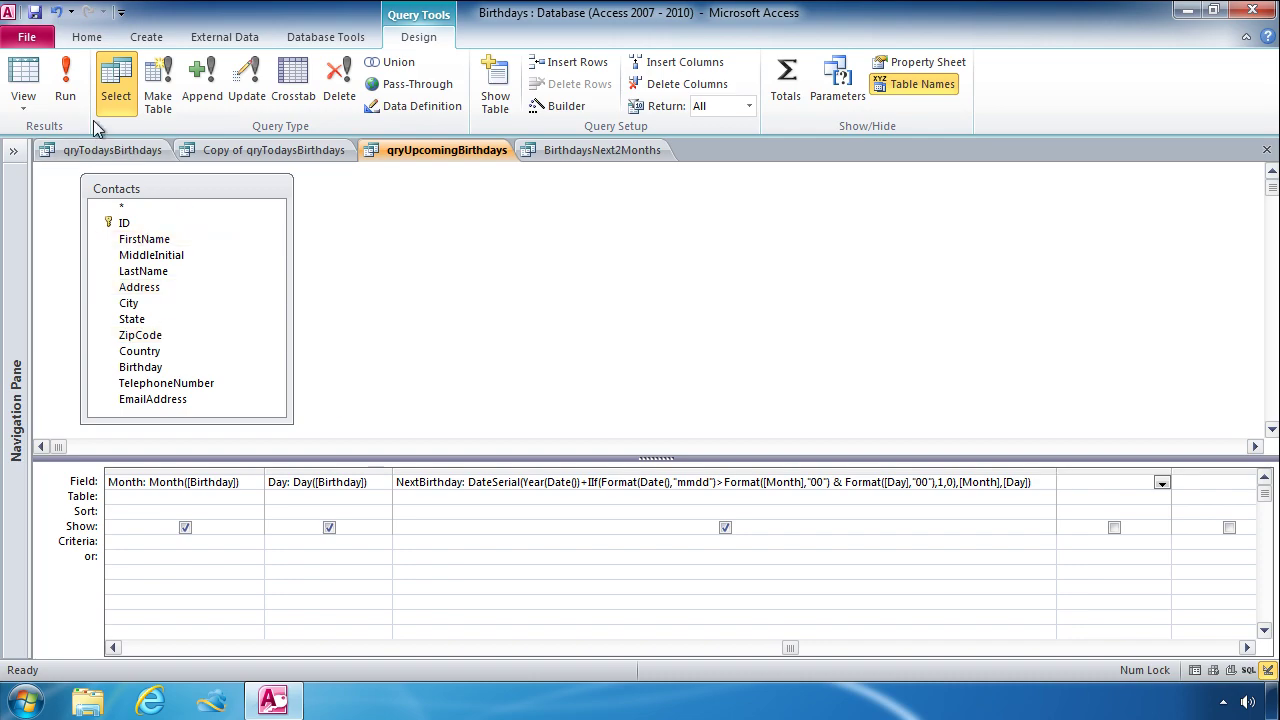
left_click(84, 105)
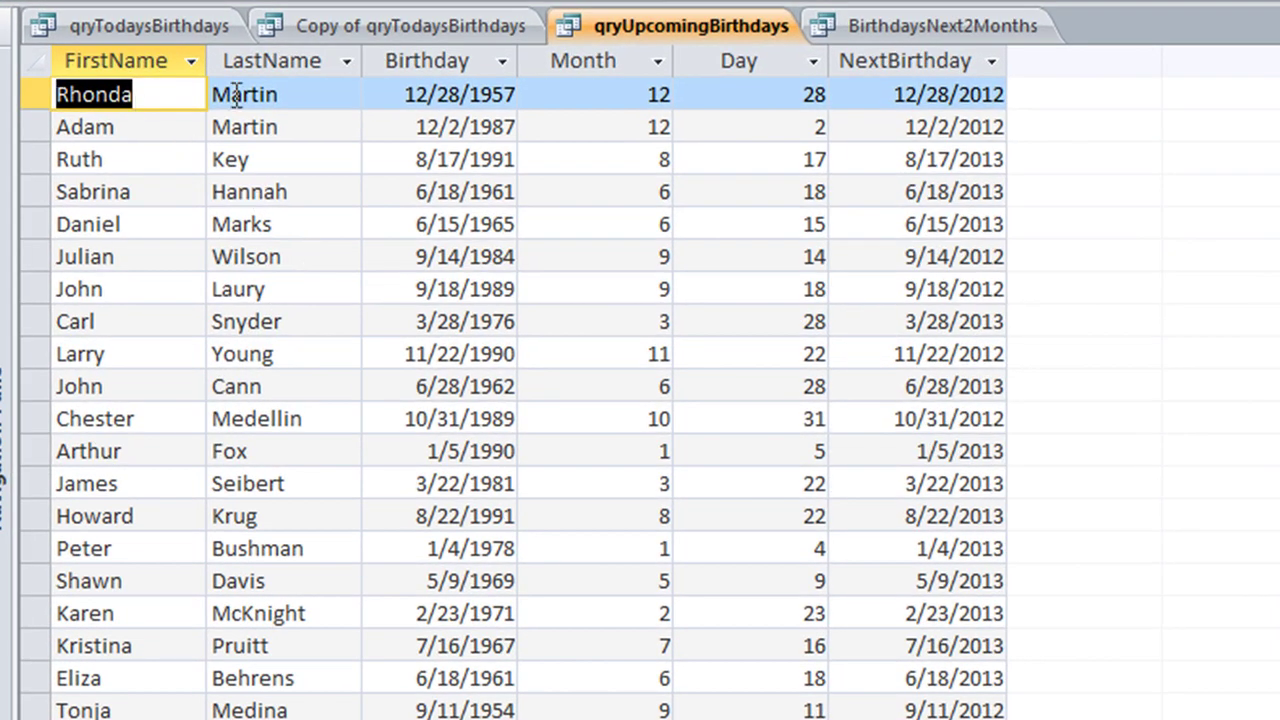
left_click(302, 97)
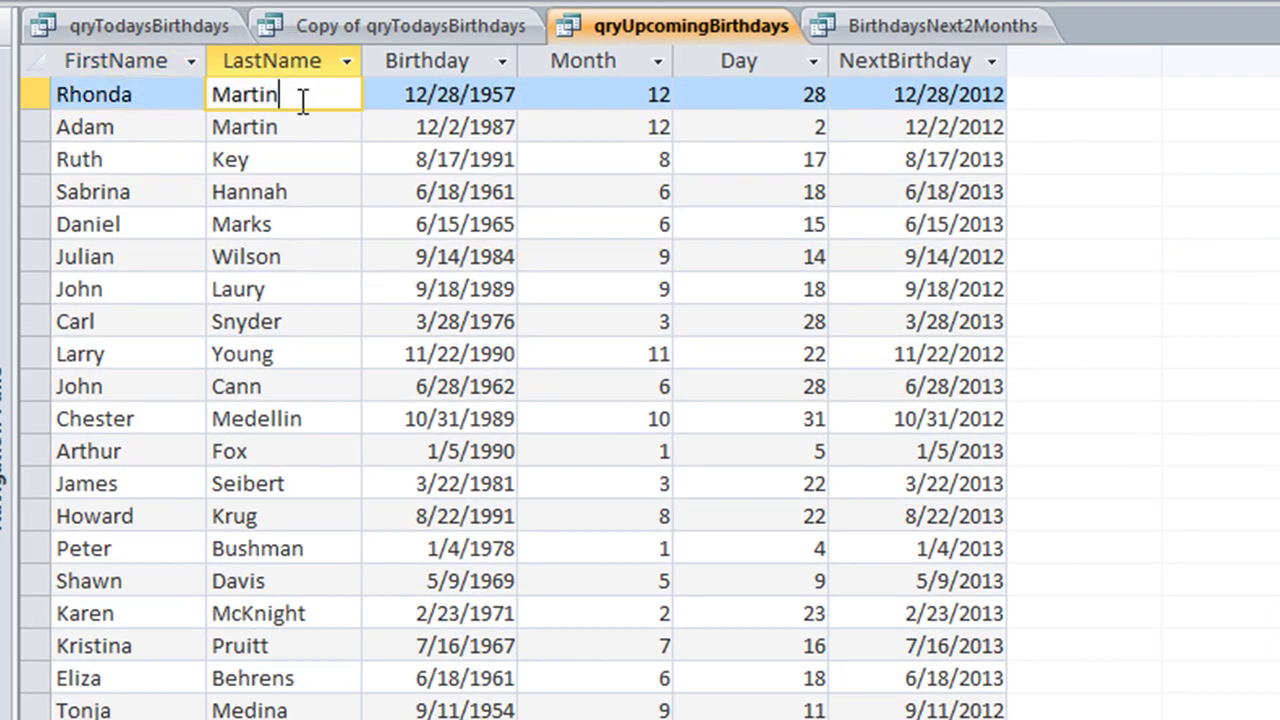
double_click(410, 94)
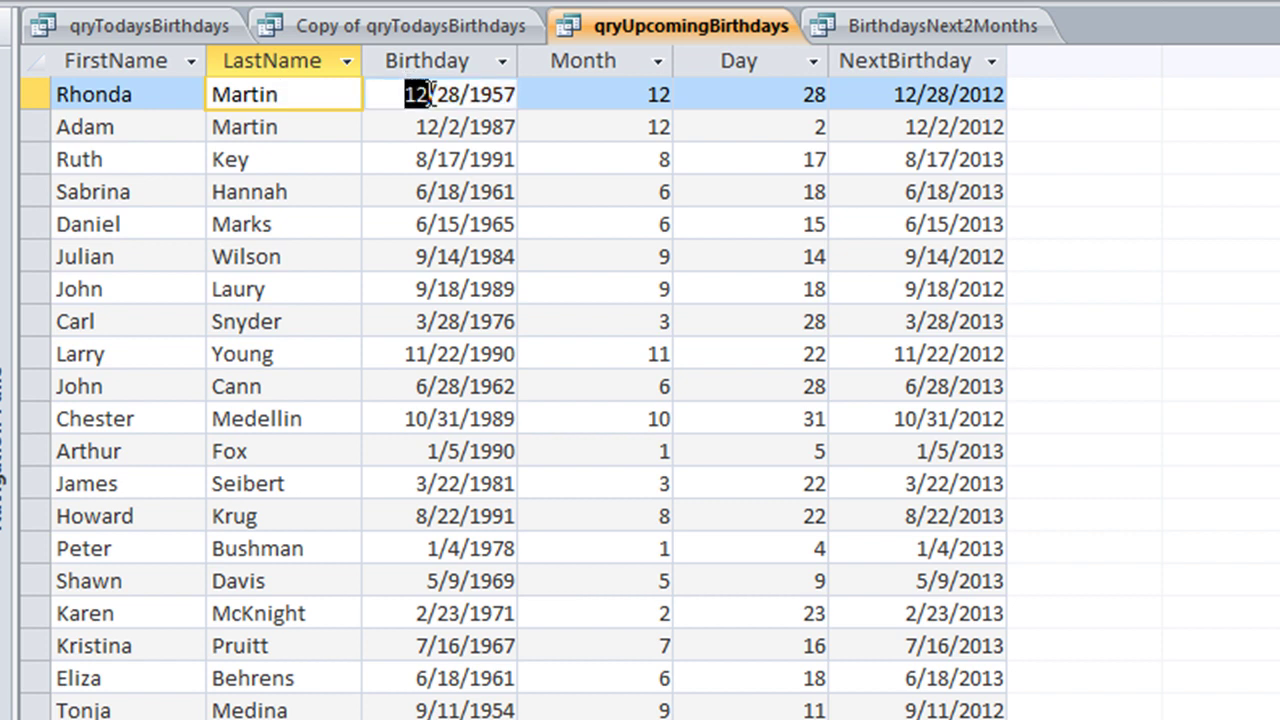
left_click(484, 94)
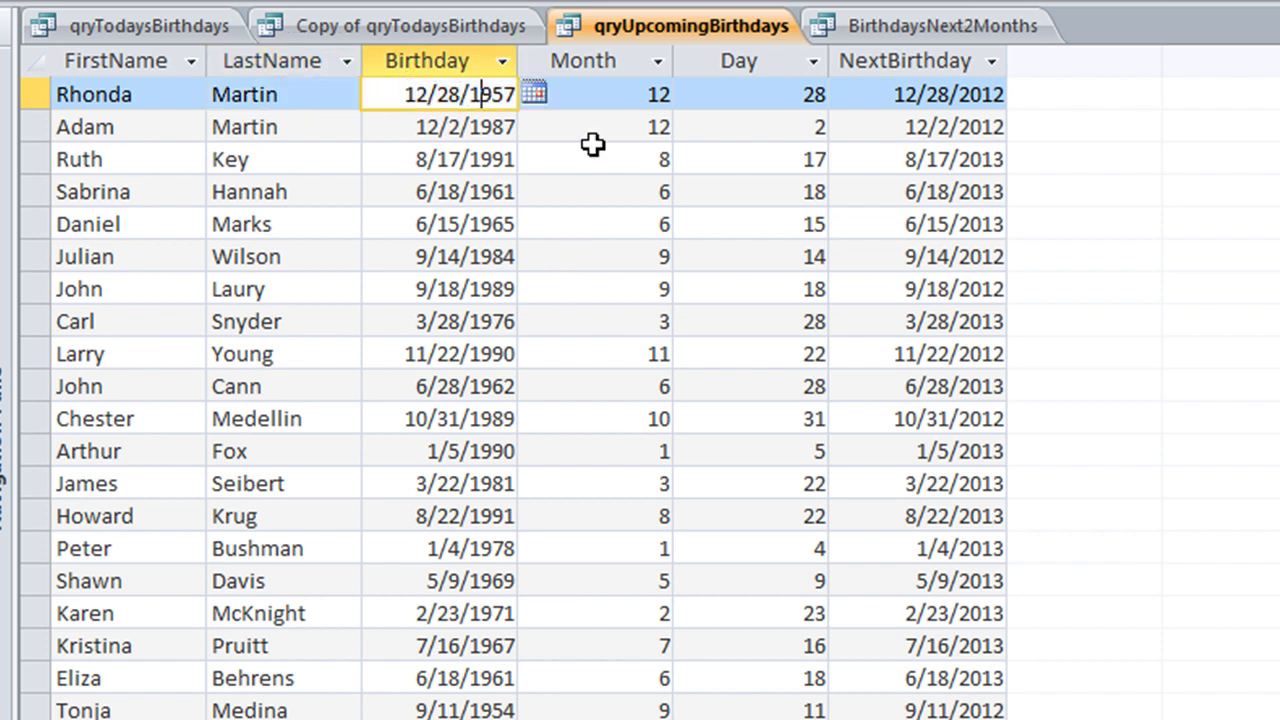
left_click(651, 90)
left_click(777, 90)
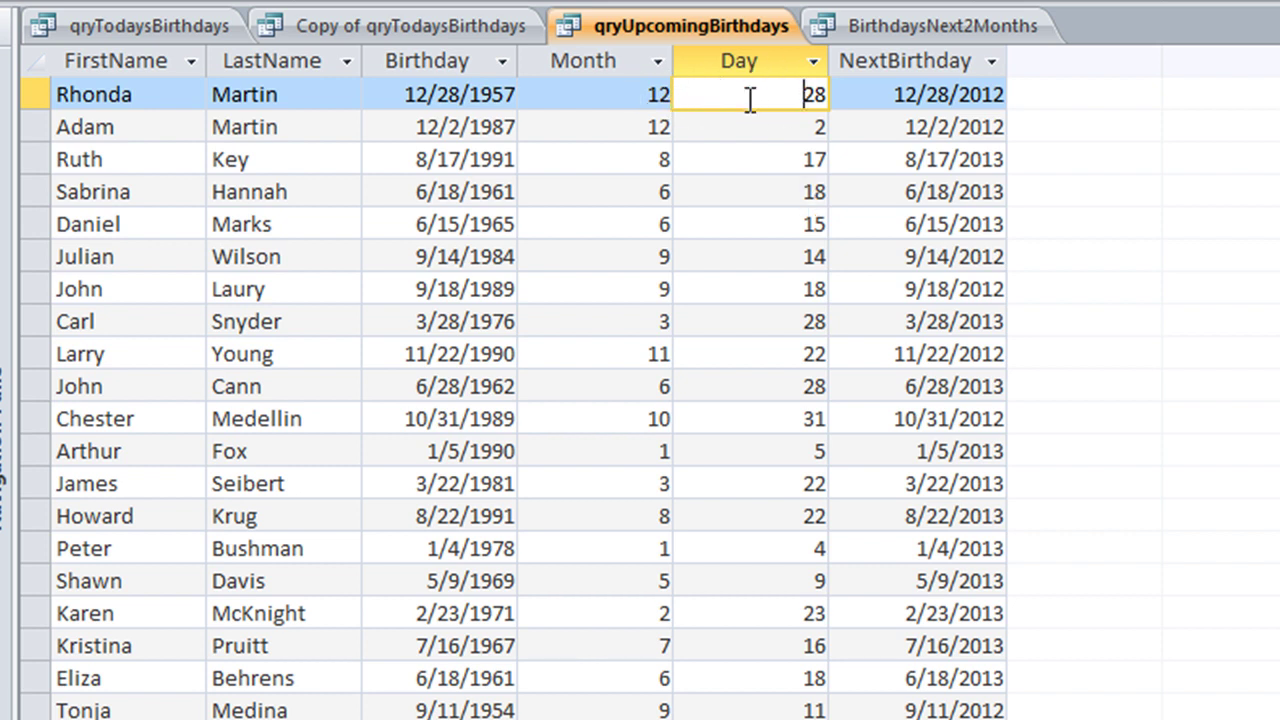
left_click_drag(885, 95, 1020, 97)
left_click(894, 95)
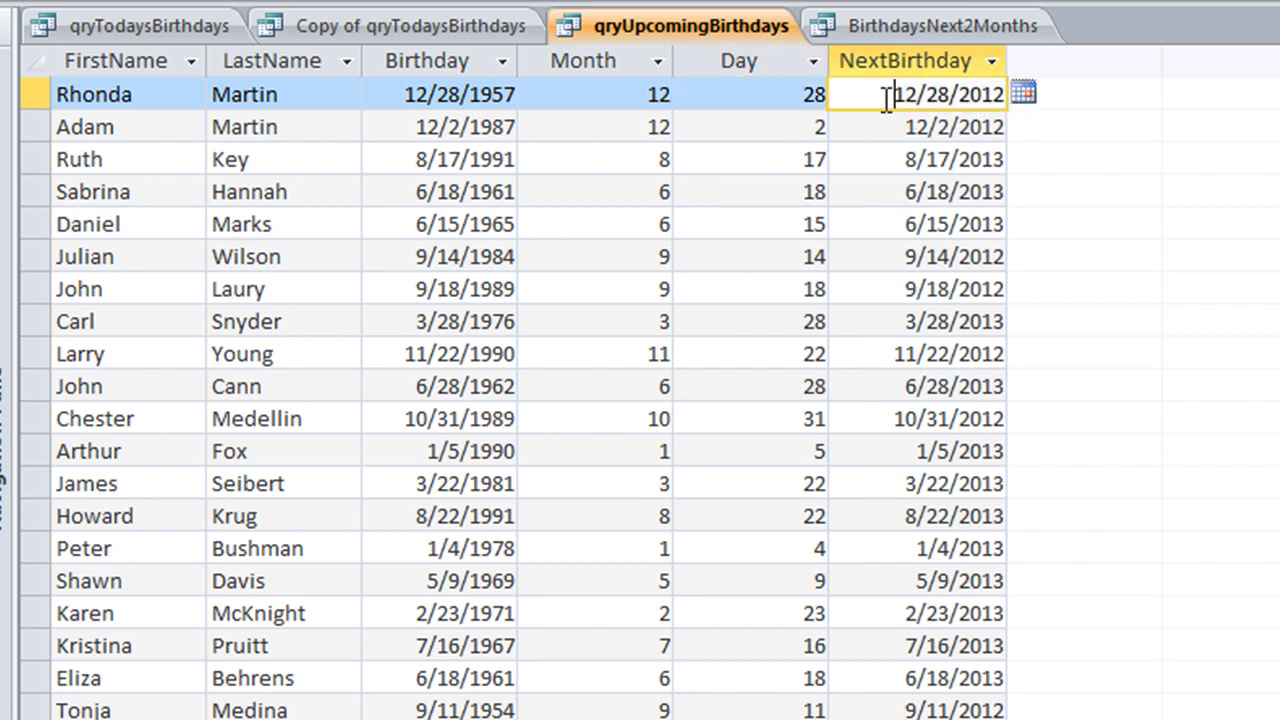
left_click(642, 92)
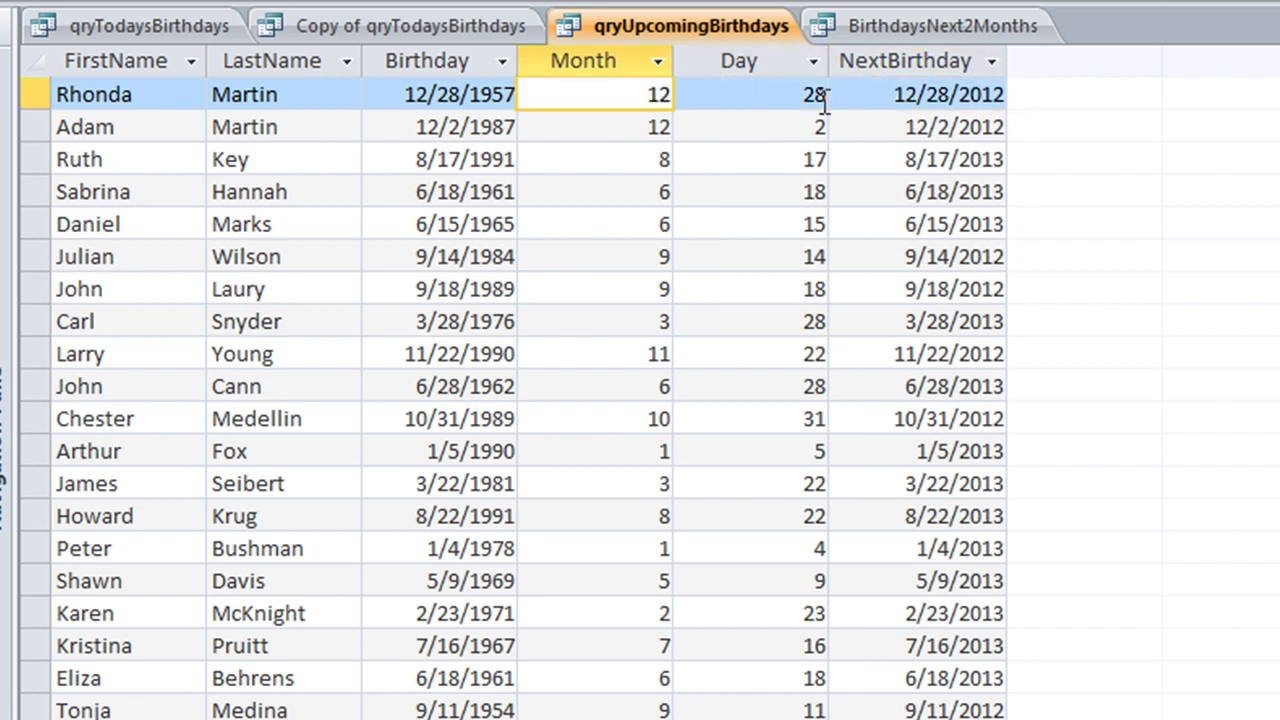
left_click(986, 94)
left_click(988, 128)
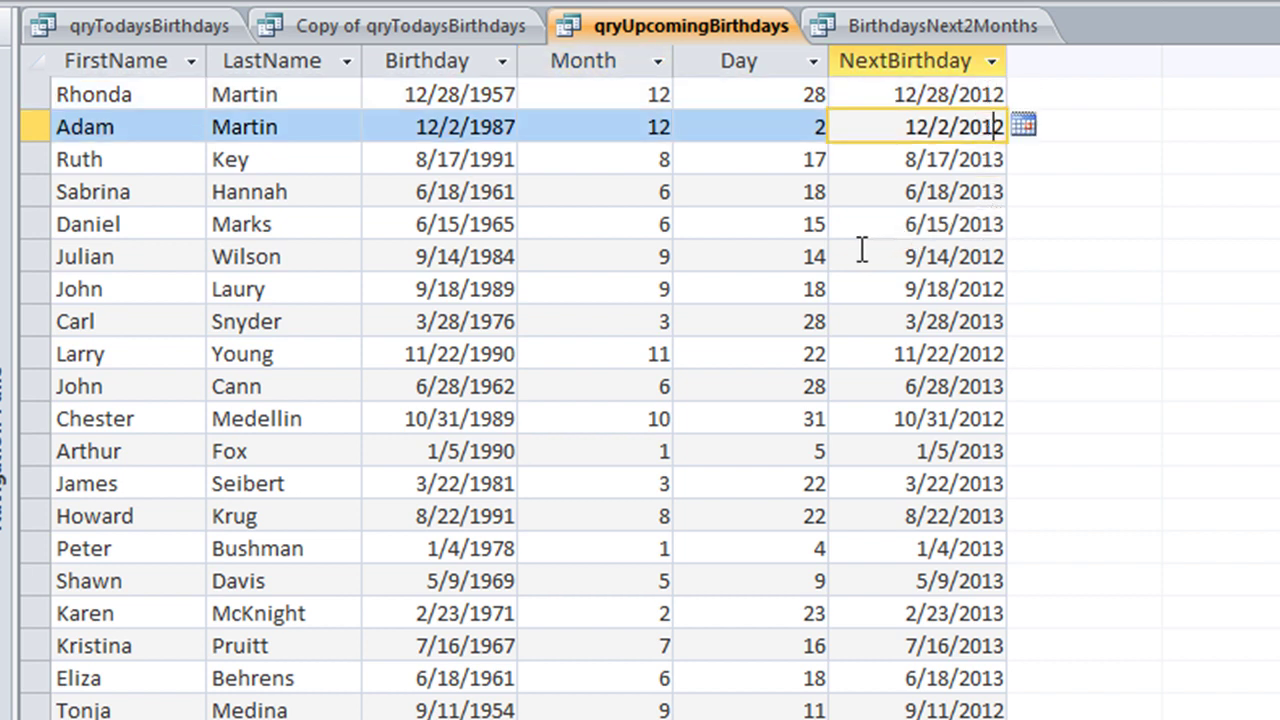
left_click(967, 93)
left_click(978, 155)
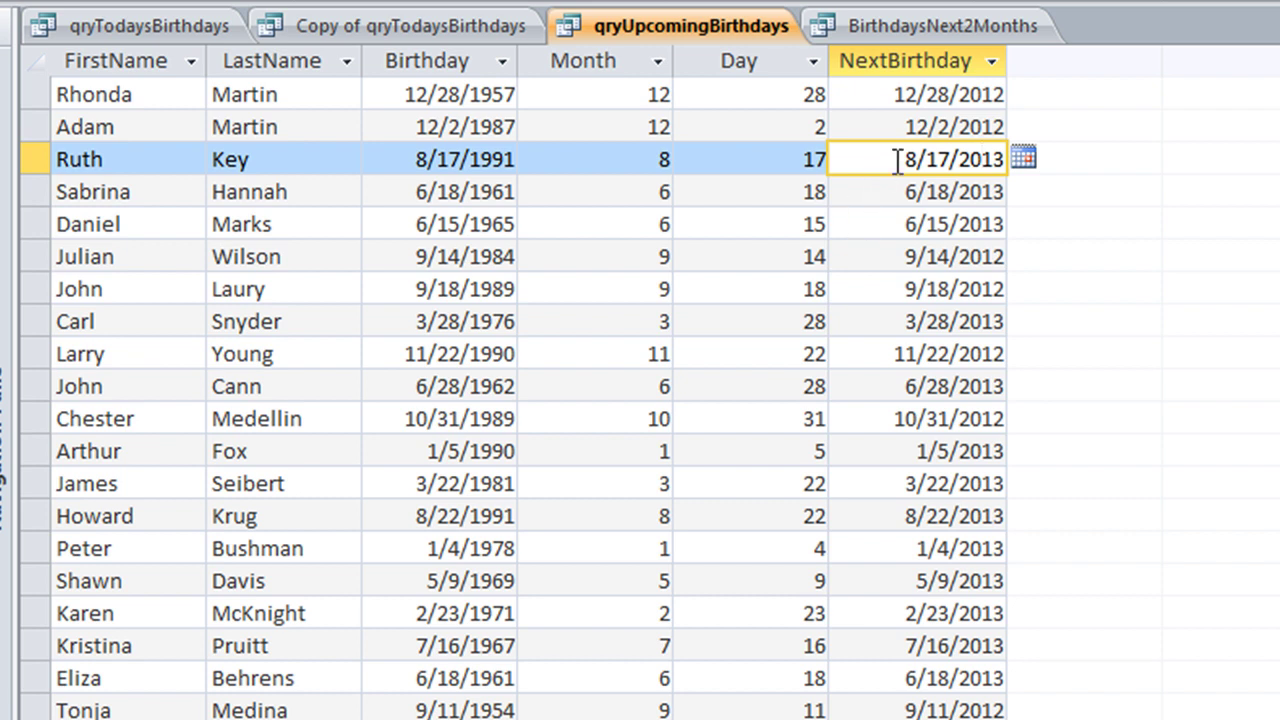
left_click_drag(905, 160, 1006, 162)
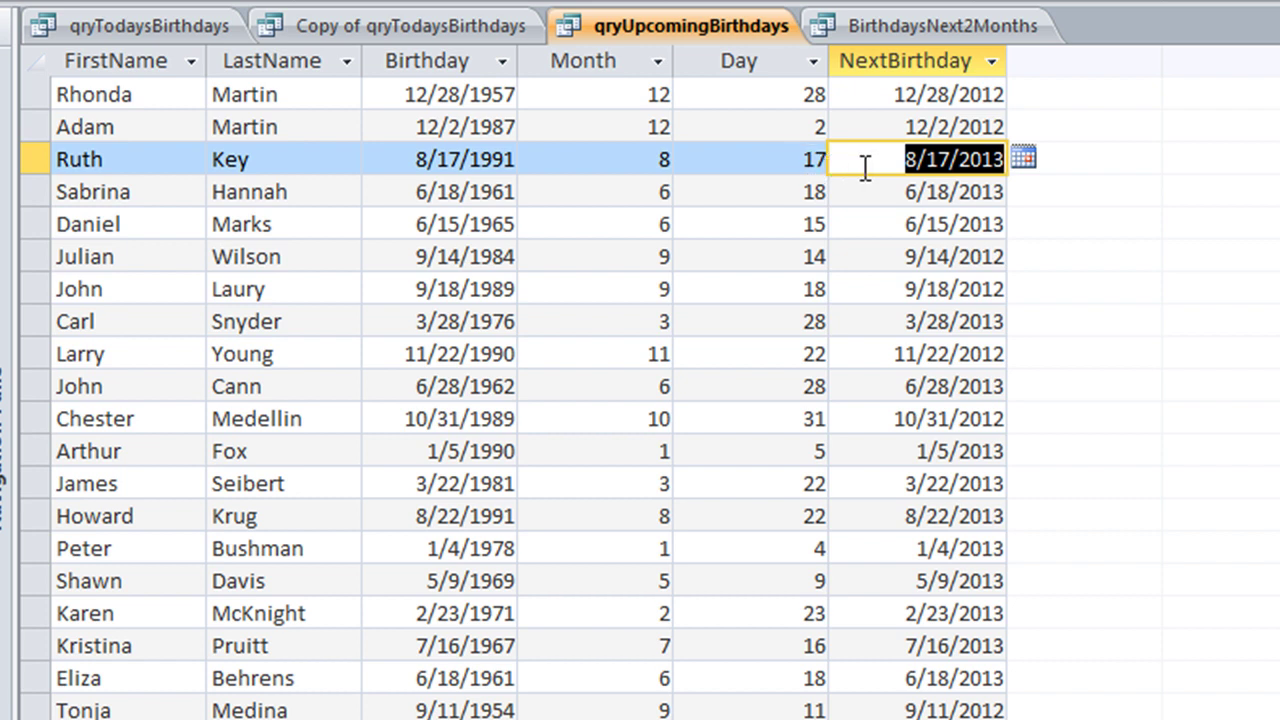
left_click_drag(905, 160, 1005, 160)
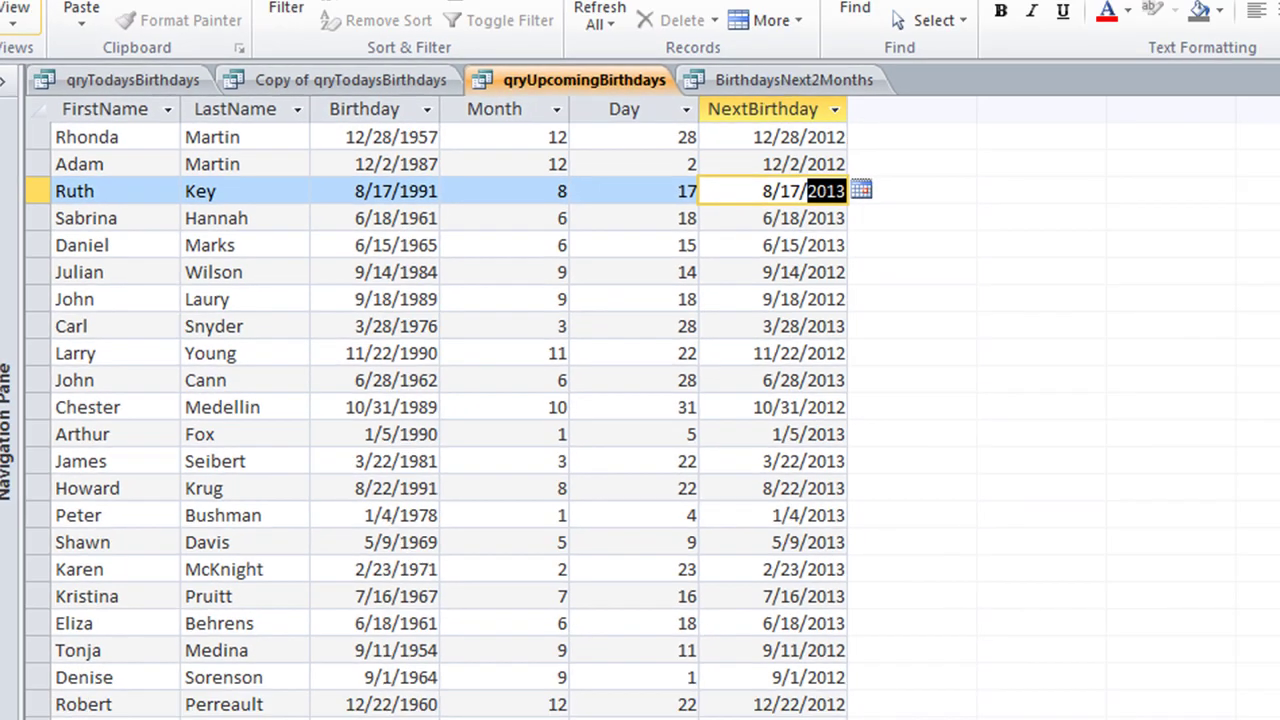
left_click(23, 85)
Step: Highlight NextBirthday's Iif date comparison, then run qryUpcomingBirthdays to list 10,000 contacts
left_click(590, 483)
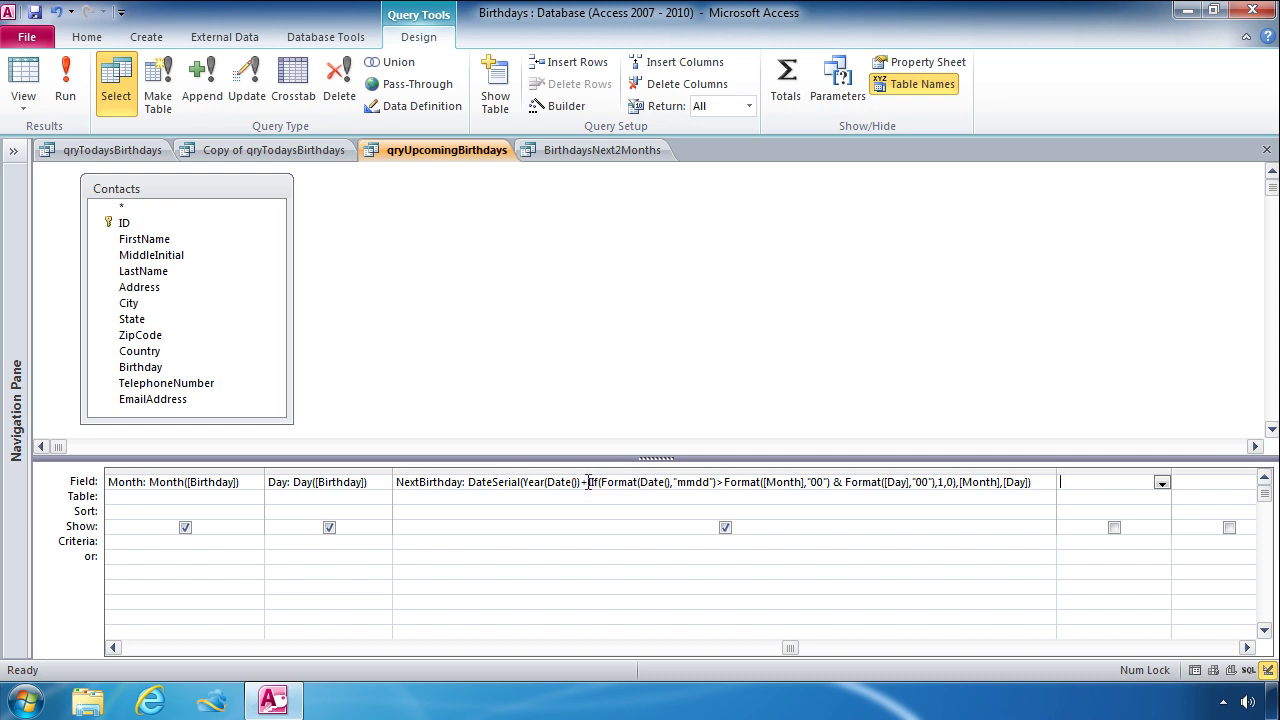
left_click_drag(589, 482, 936, 482)
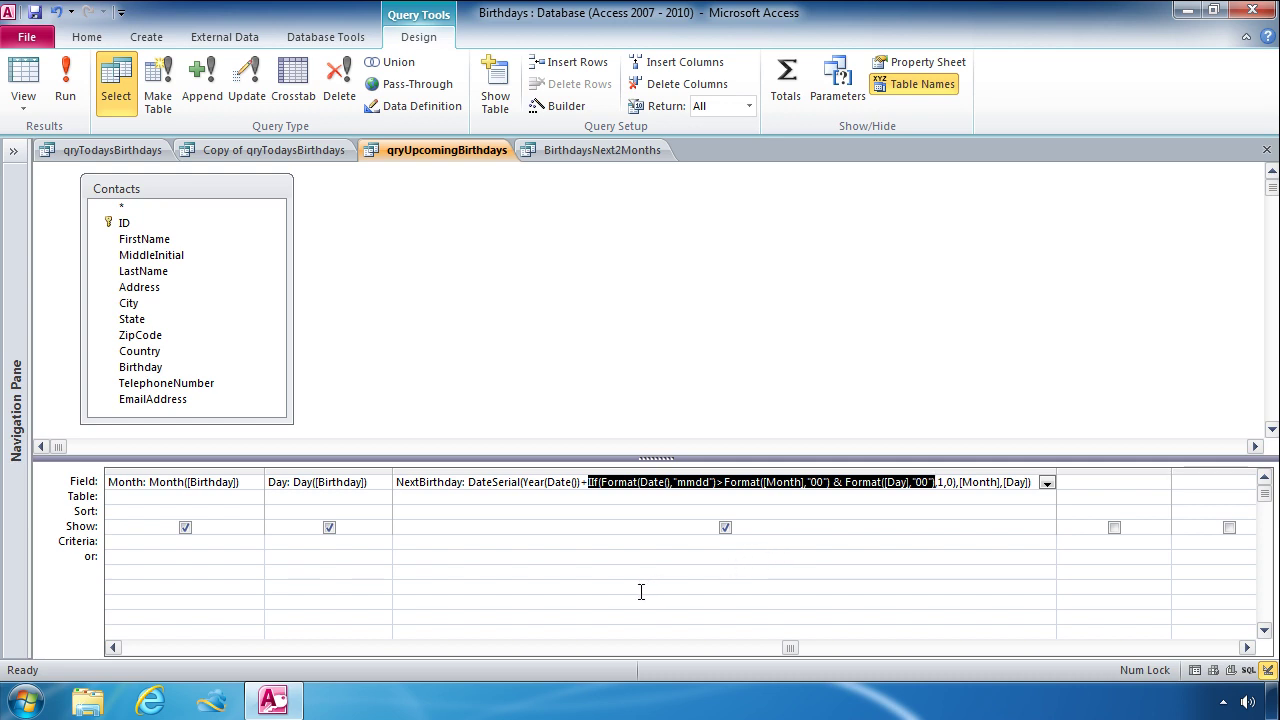
double_click(949, 482)
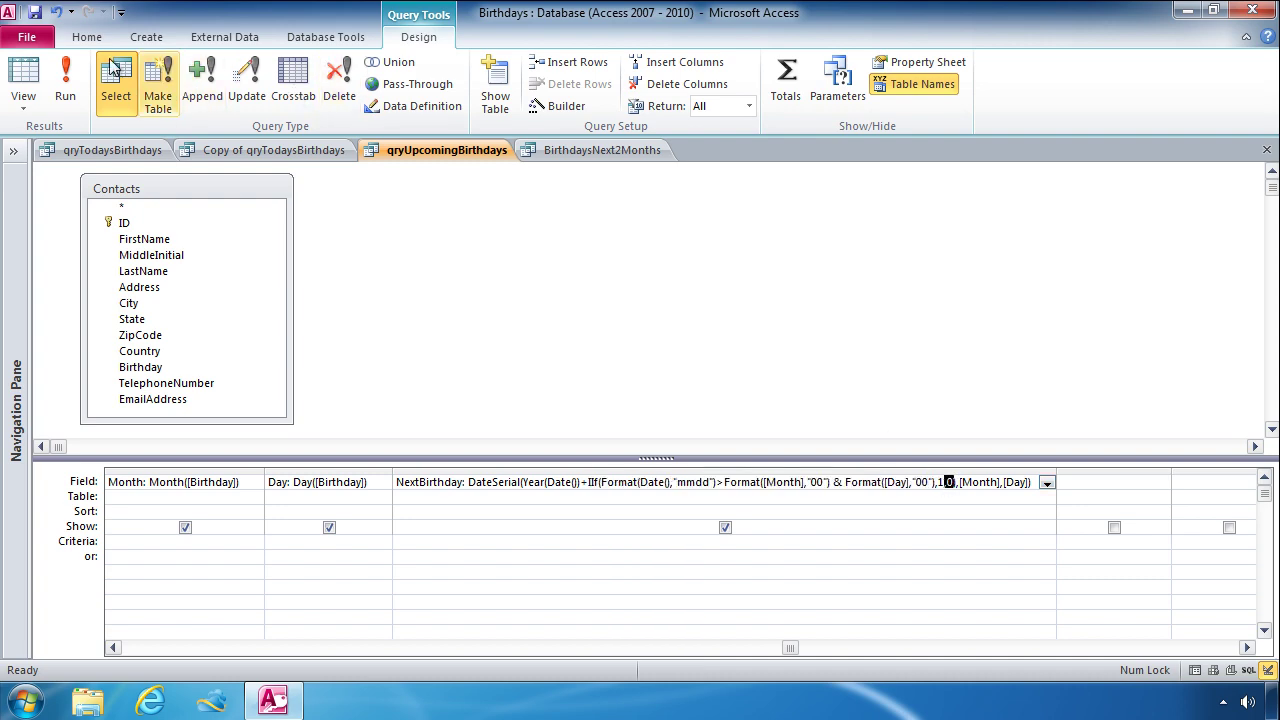
left_click(65, 80)
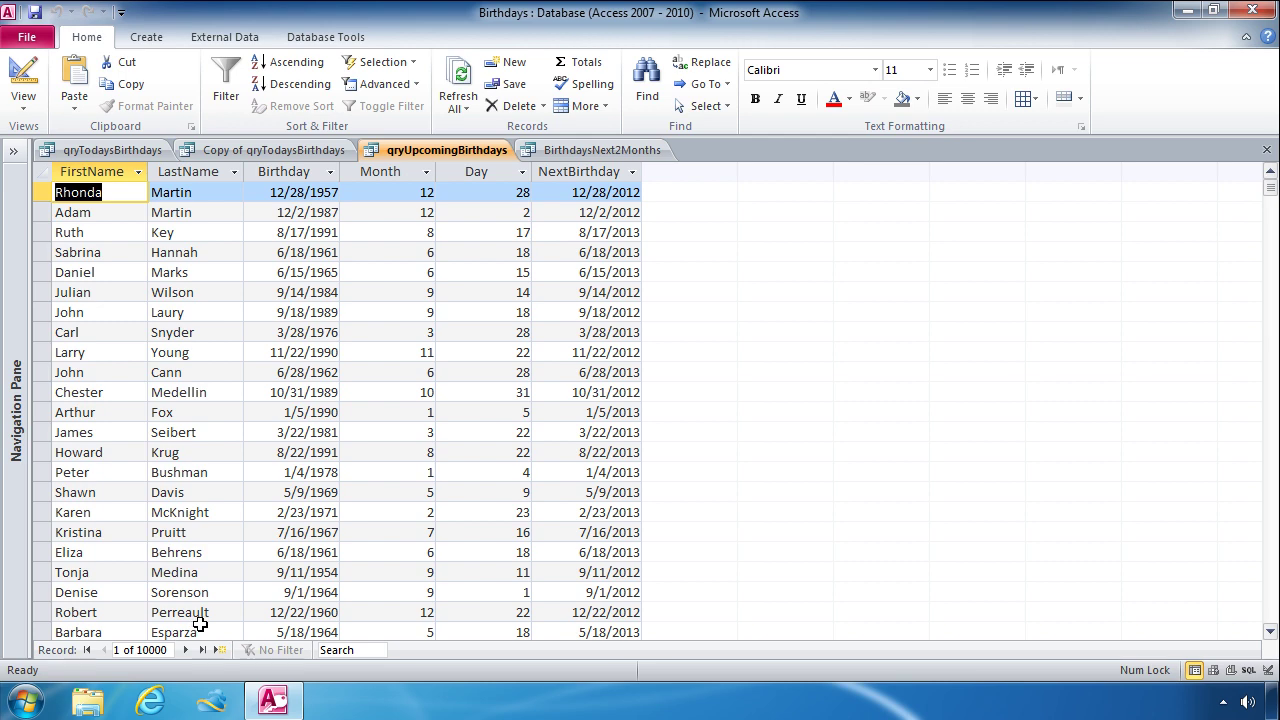
Step: Check the NextBirthday calculation in qryUpcomingBirthdays, then switch back to the BirthdaysNext2Months design
left_click(23, 72)
left_click(615, 542)
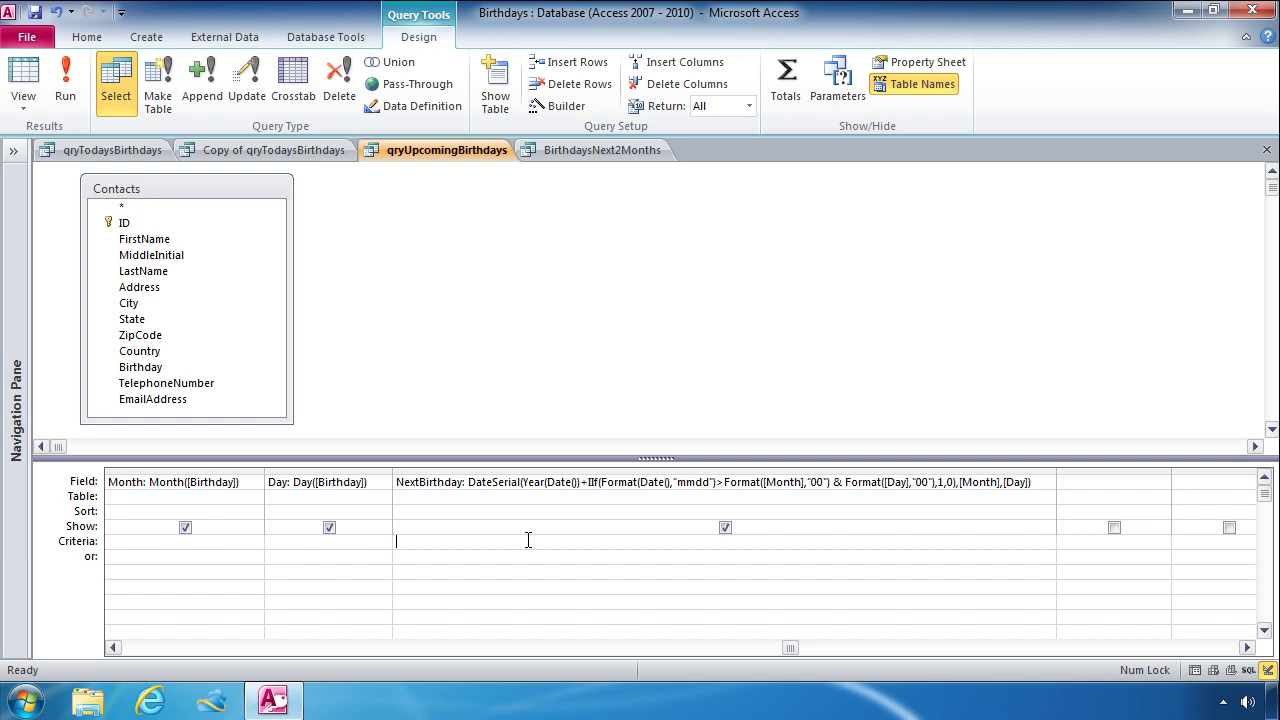
left_click(547, 484)
left_click(35, 14)
left_click(588, 152)
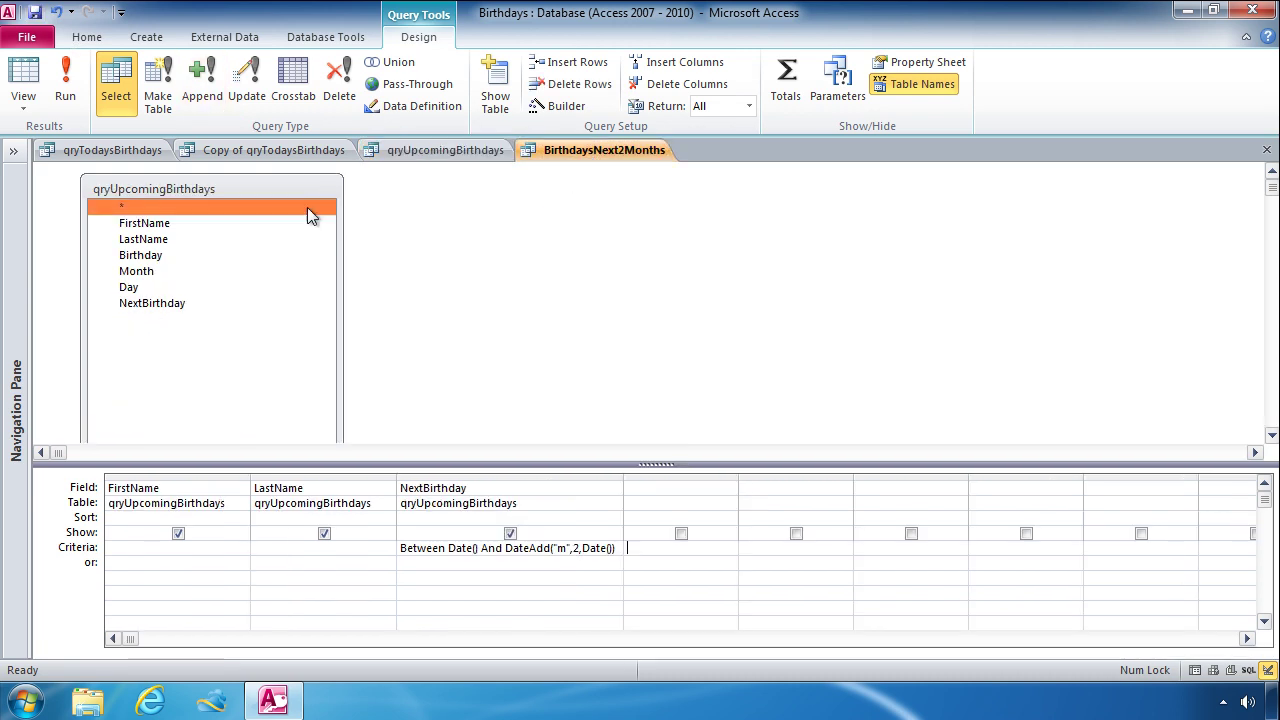
left_click(268, 177)
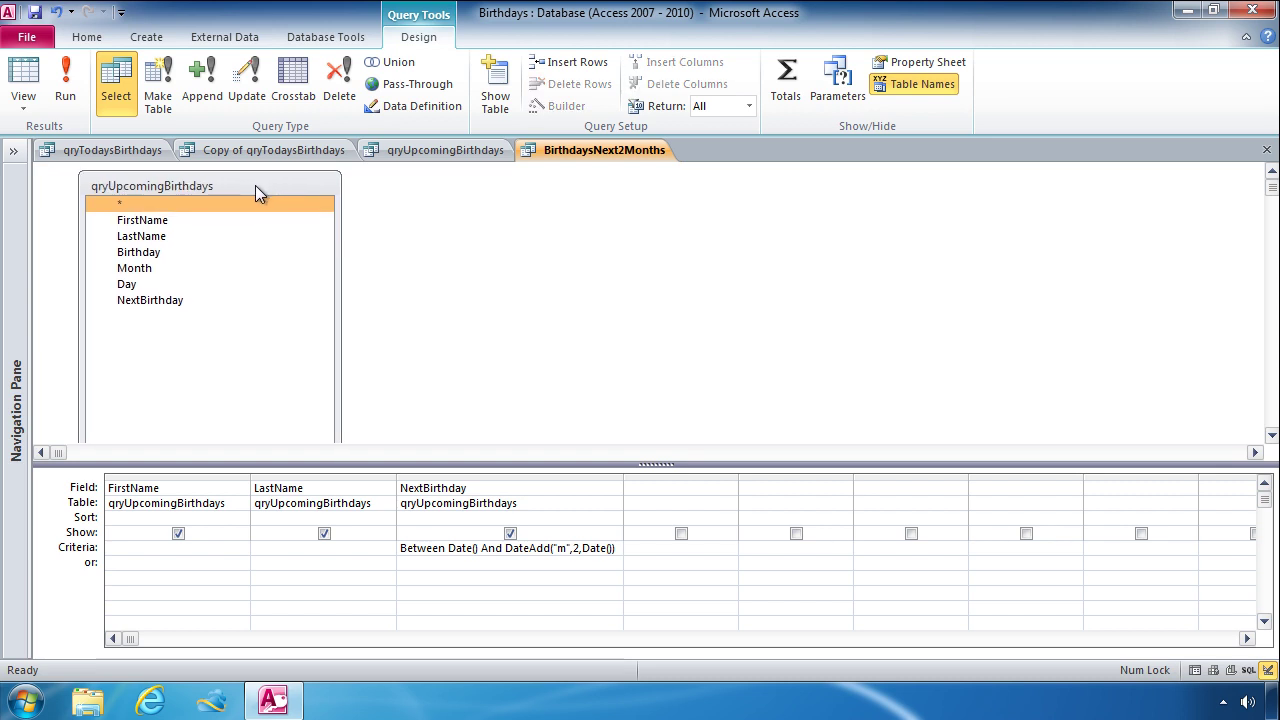
left_click(477, 74)
left_click(548, 418)
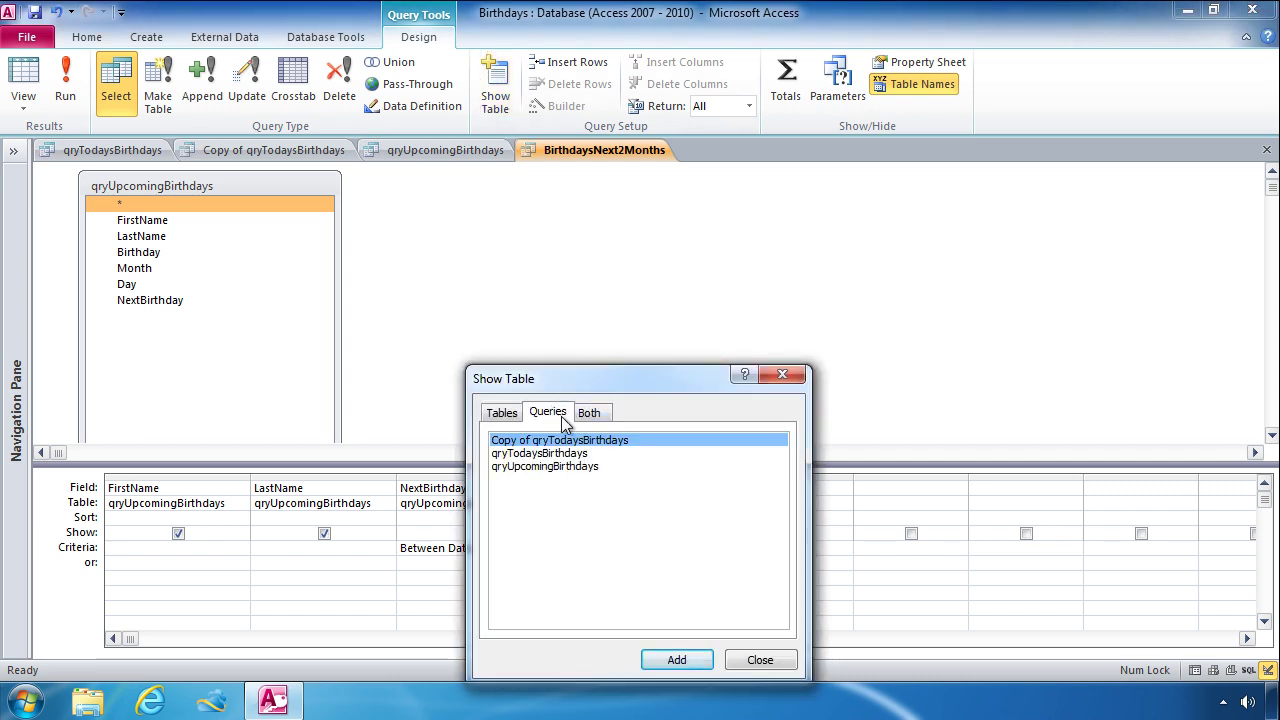
left_click(570, 467)
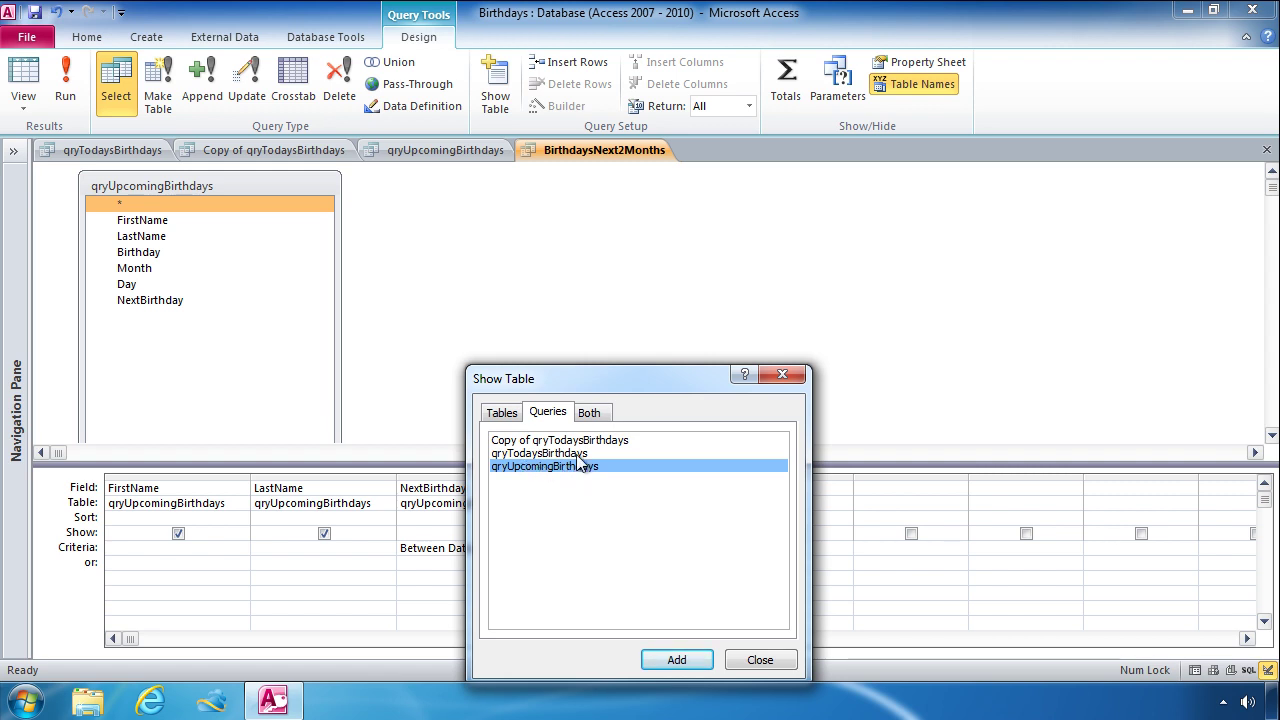
left_click(766, 660)
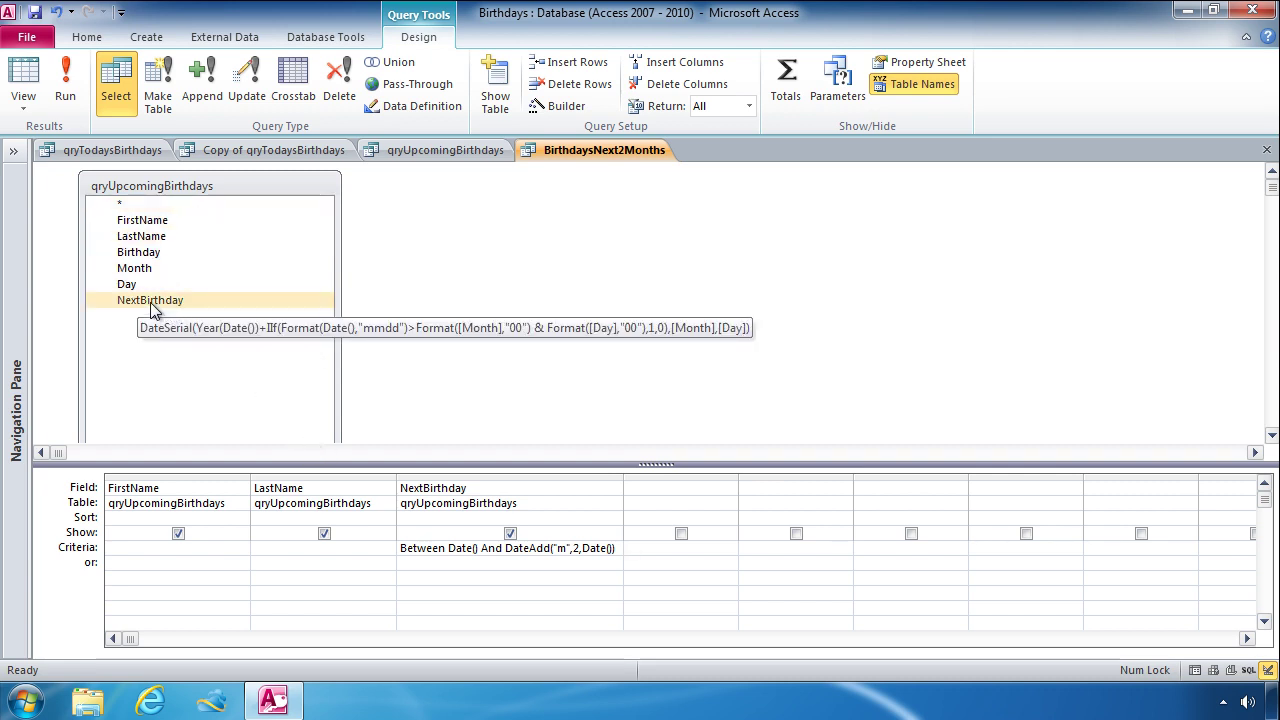
left_click(462, 488)
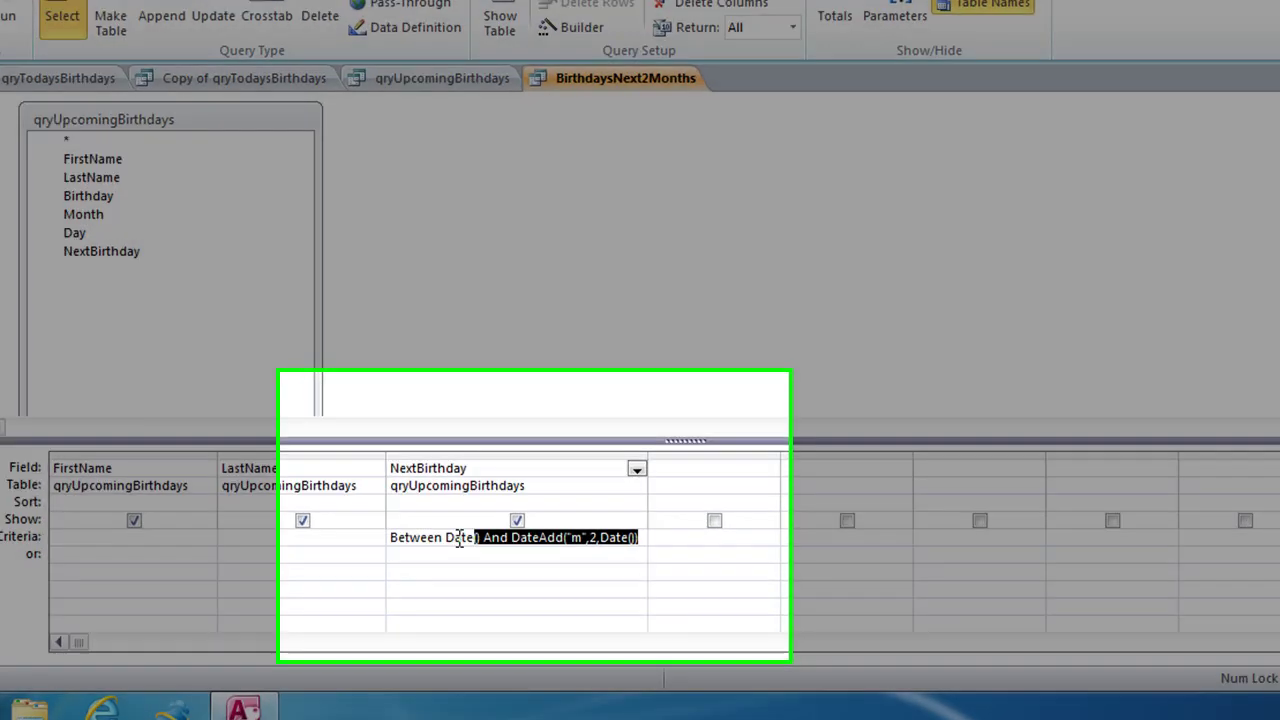
Step: Select the DateAdd part of the NextBirthday criteria and open it in Expression Builder
left_click_drag(616, 549, 398, 550)
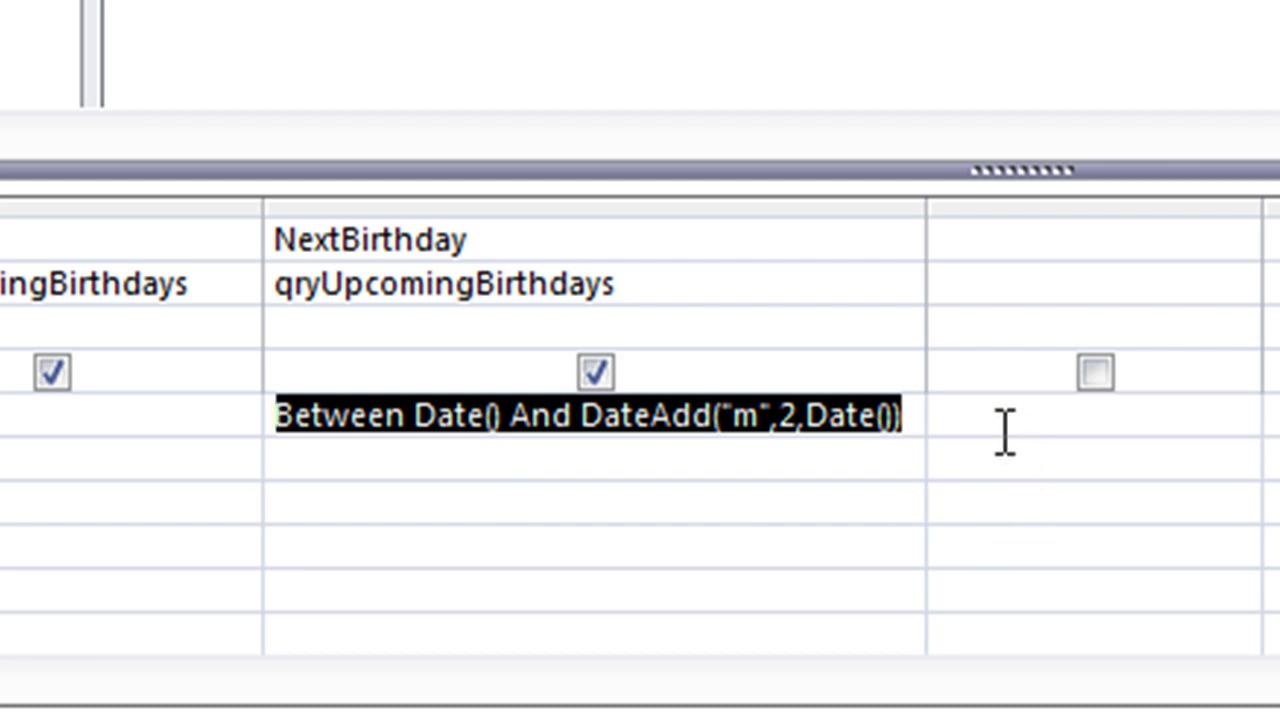
left_click(897, 462)
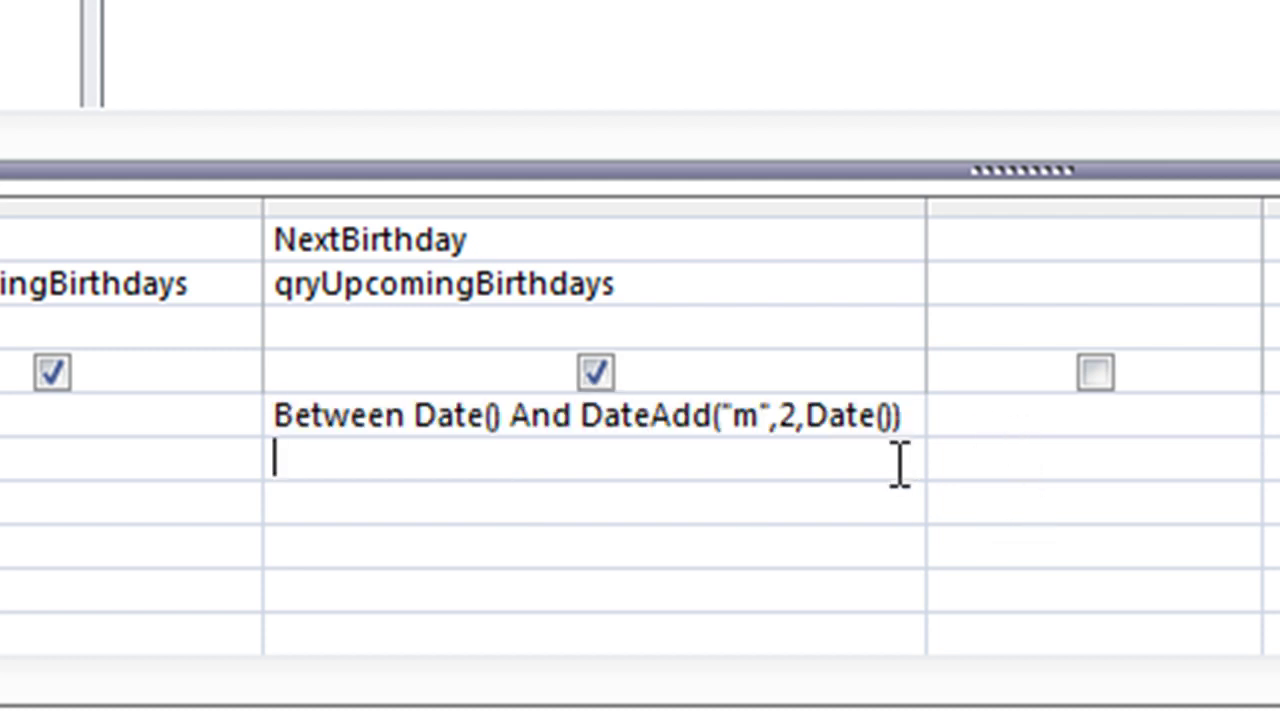
left_click(900, 464)
left_click(310, 415)
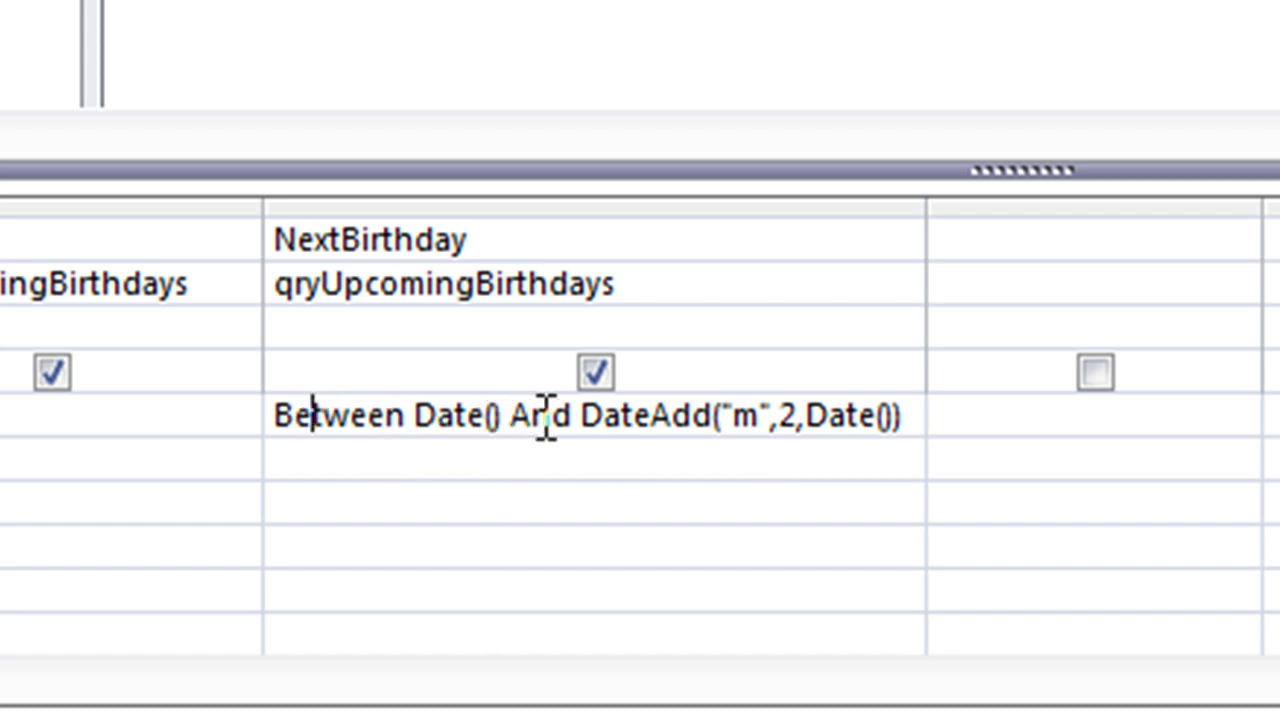
left_click(583, 415)
left_click_drag(585, 415, 920, 415)
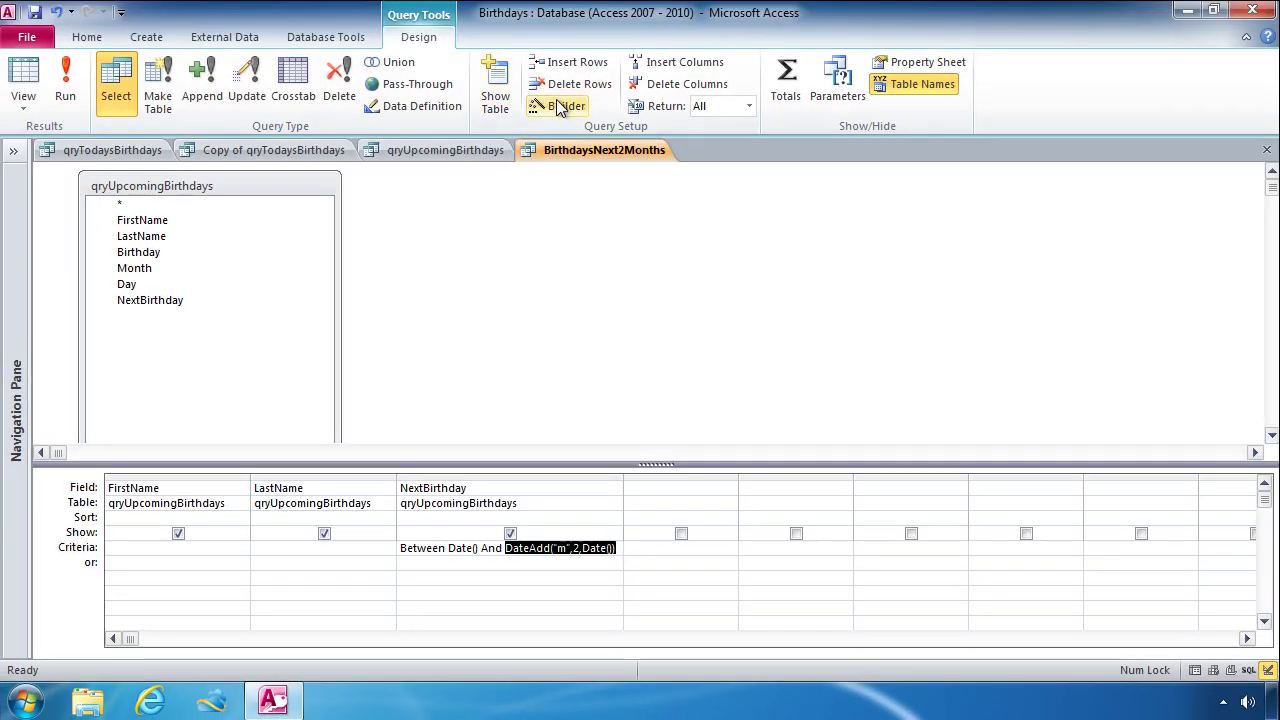
left_click(556, 104)
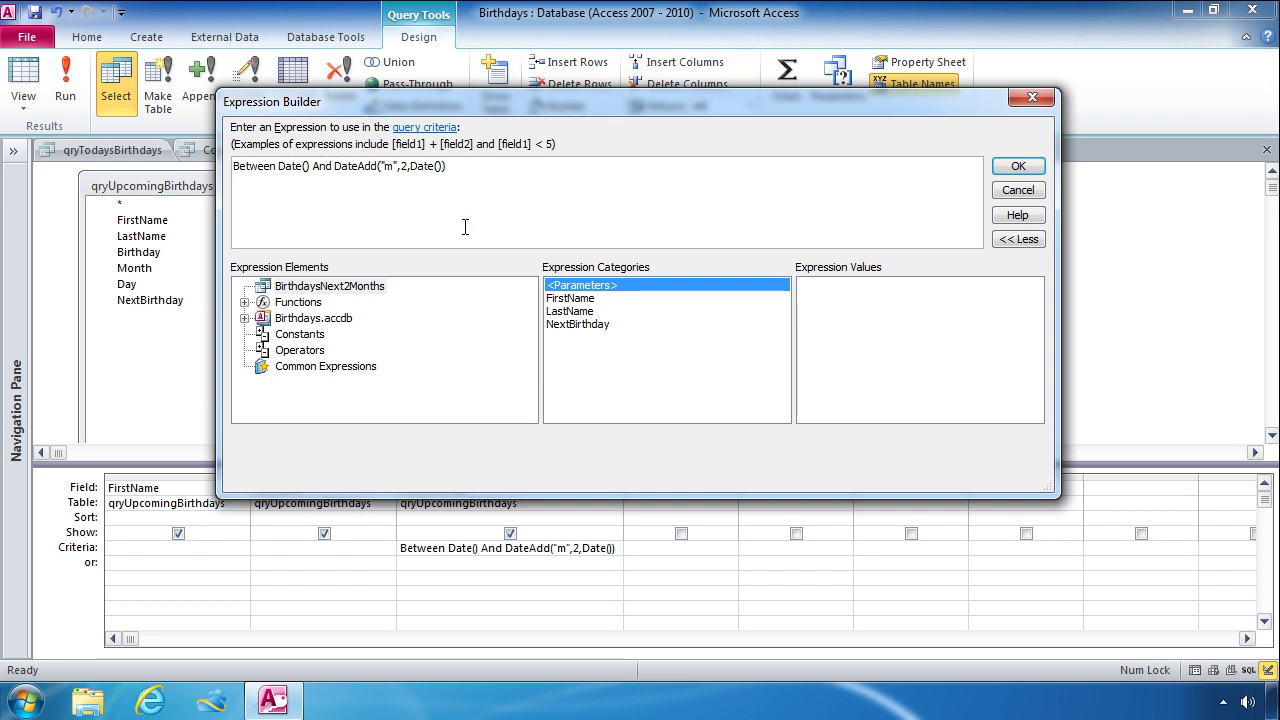
Step: Look up DateAdd under Built-In Functions > Date/Time, then close Expression Builder without changes
left_click(245, 302)
left_click(320, 318)
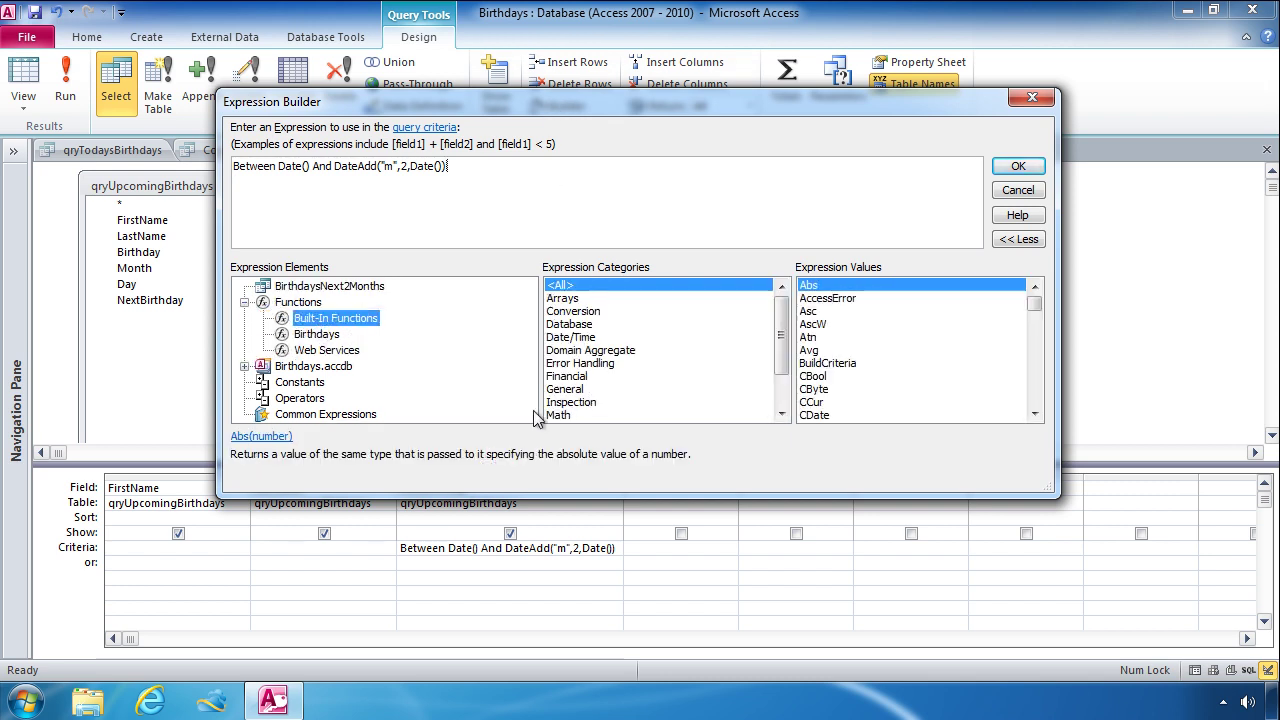
left_click(608, 338)
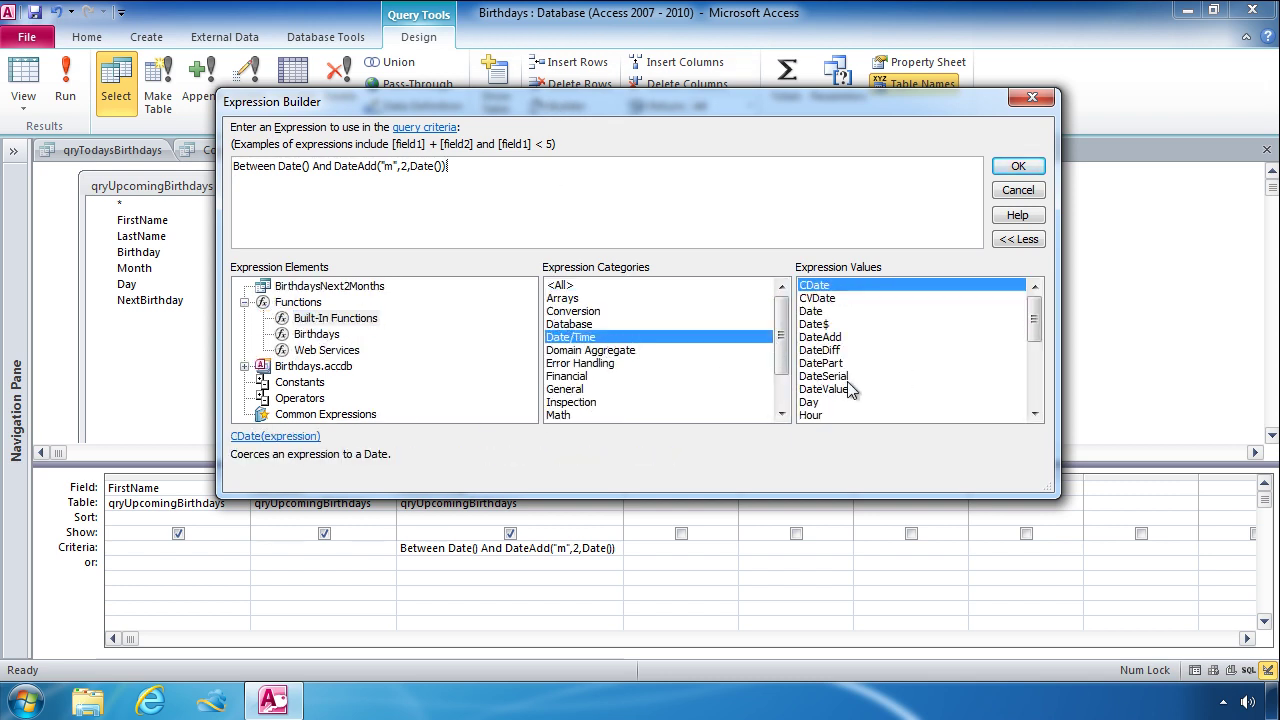
left_click(836, 339)
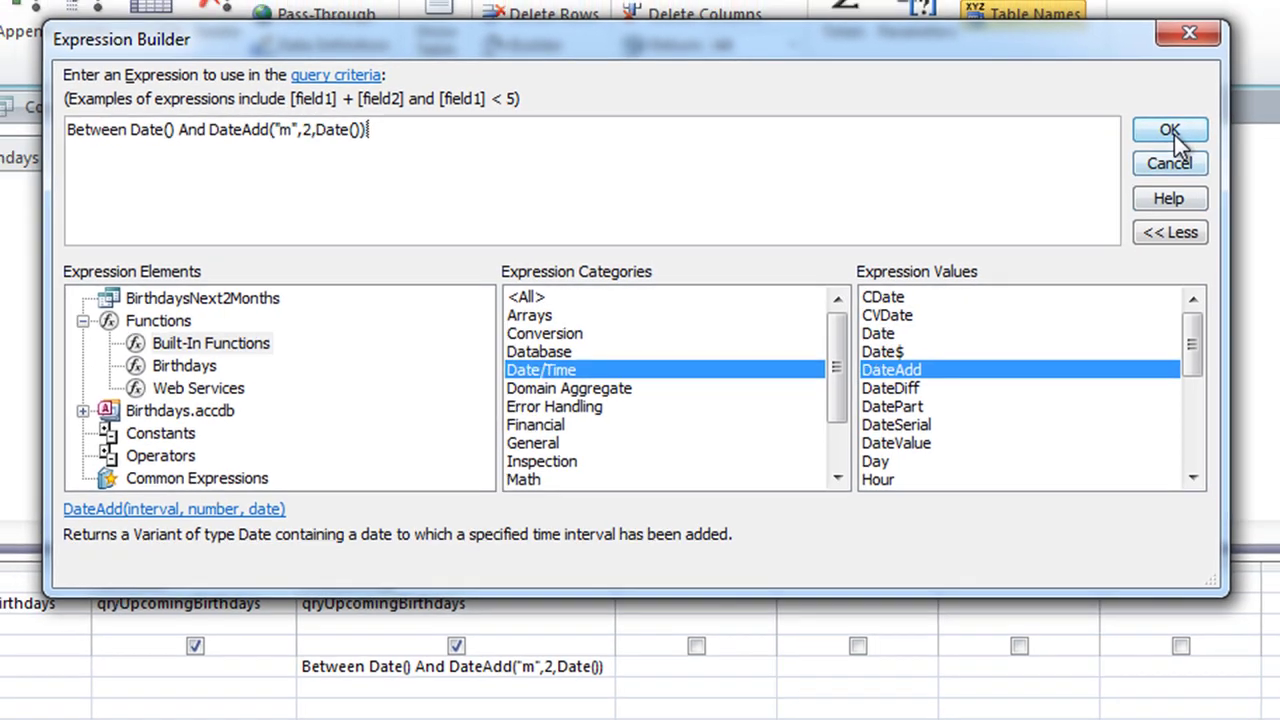
left_click(1194, 123)
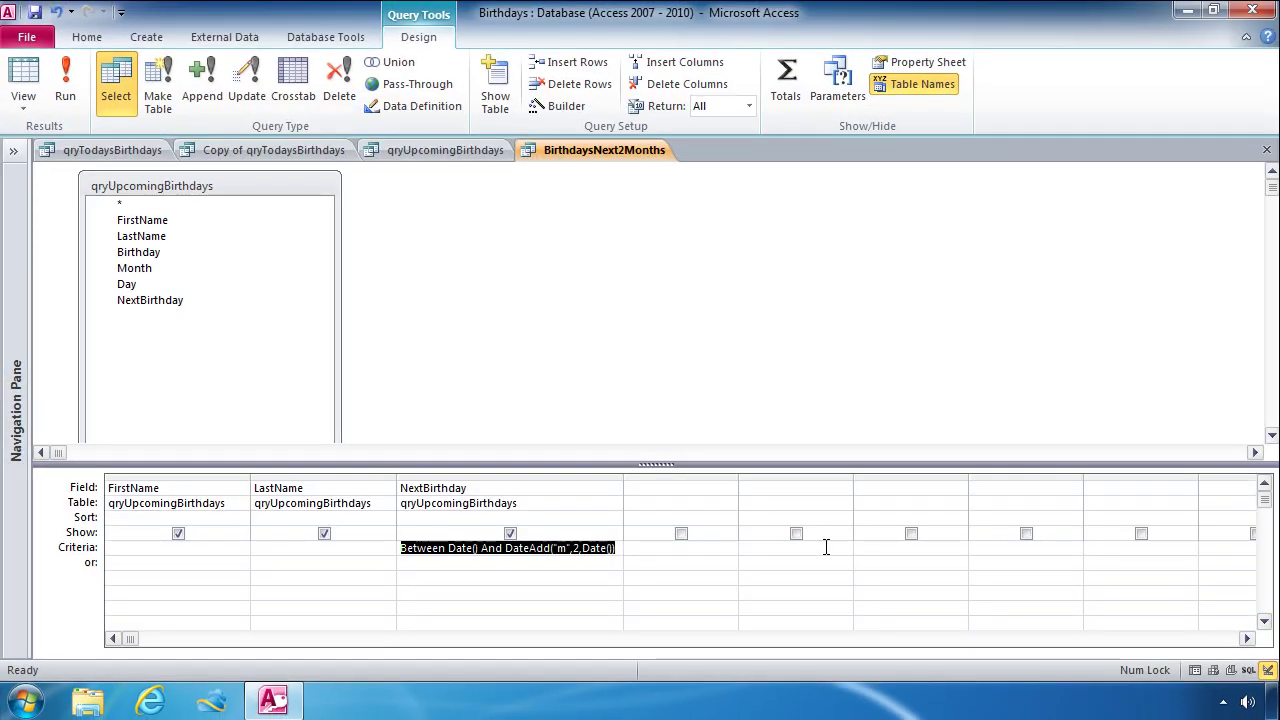
Step: Run BirthdaysNext2Months to list names with NextBirthday dates from late August through October 2012
left_click(65, 80)
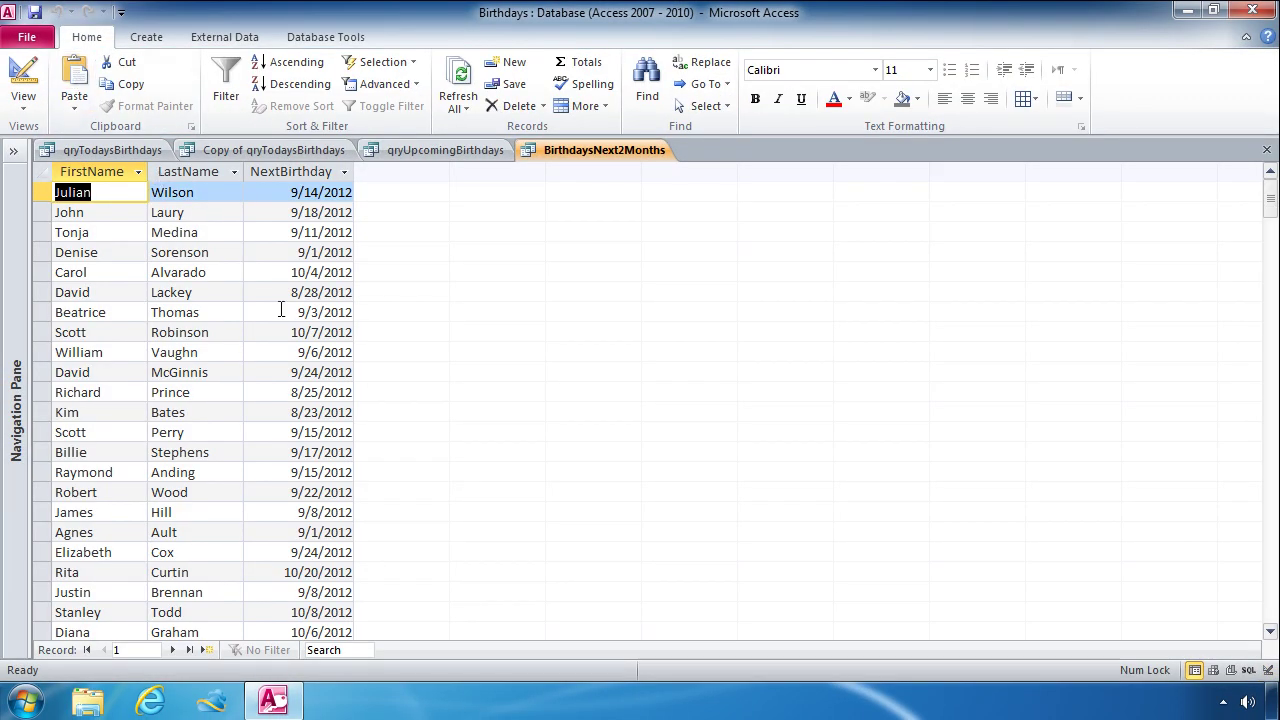